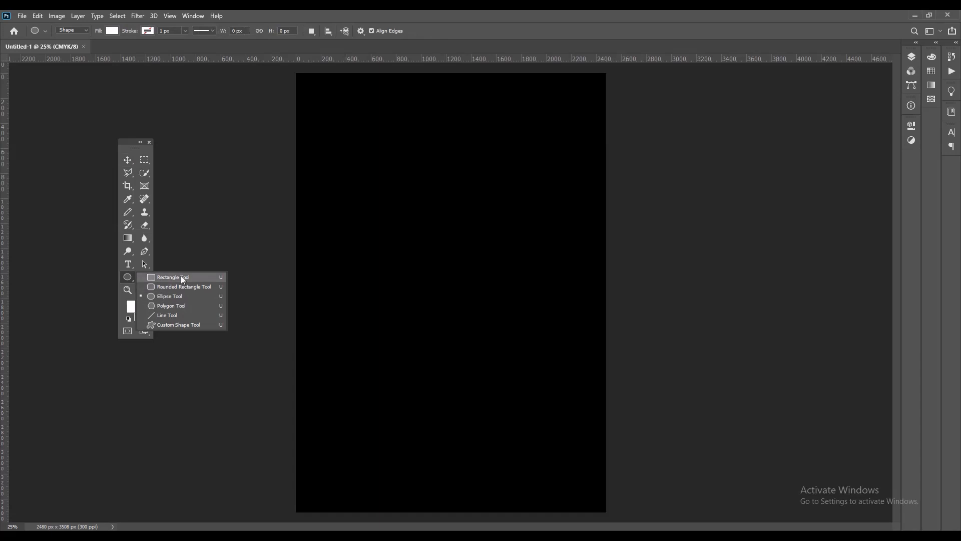
# Step: Draw a narrow vertical white rectangle about 56 px wide and 408 px high near the middle of the black canvas
pyautogui.click(183, 277)
pyautogui.moveTo(461, 224); pyautogui.dragTo(467, 275)
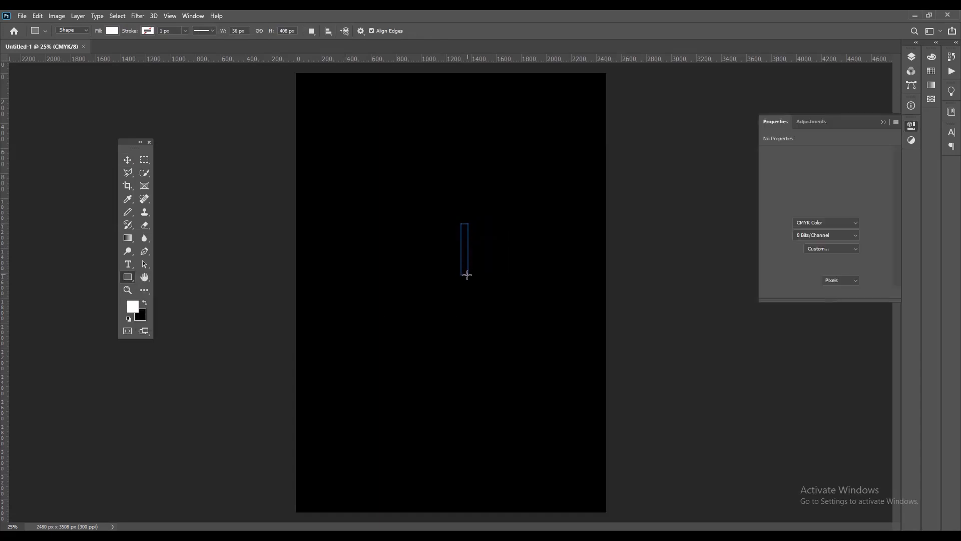
pyautogui.click(129, 161)
pyautogui.click(491, 251)
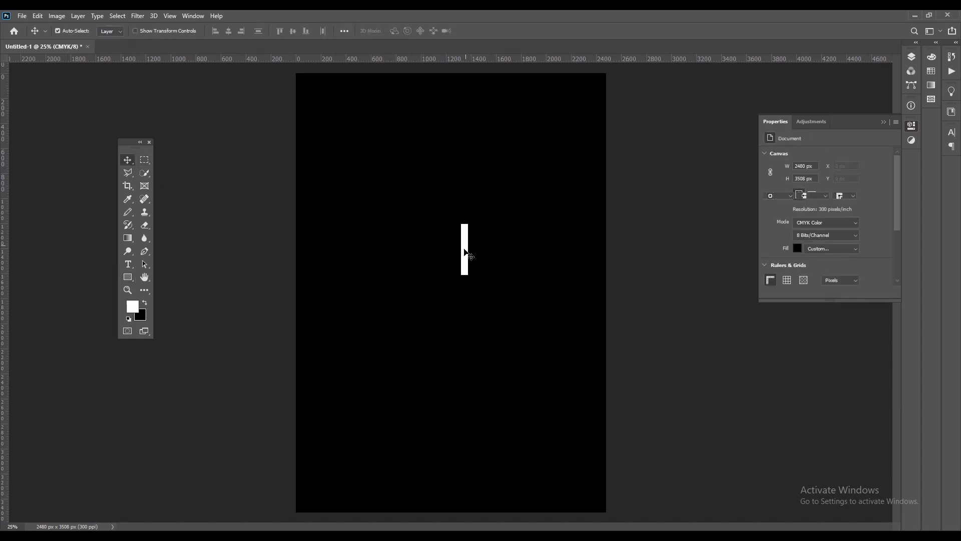
# Step: Rasterize the white rectangle and apply a Gaussian Blur with a 2.0-pixel radius
pyautogui.click(465, 253)
pyautogui.click(142, 15)
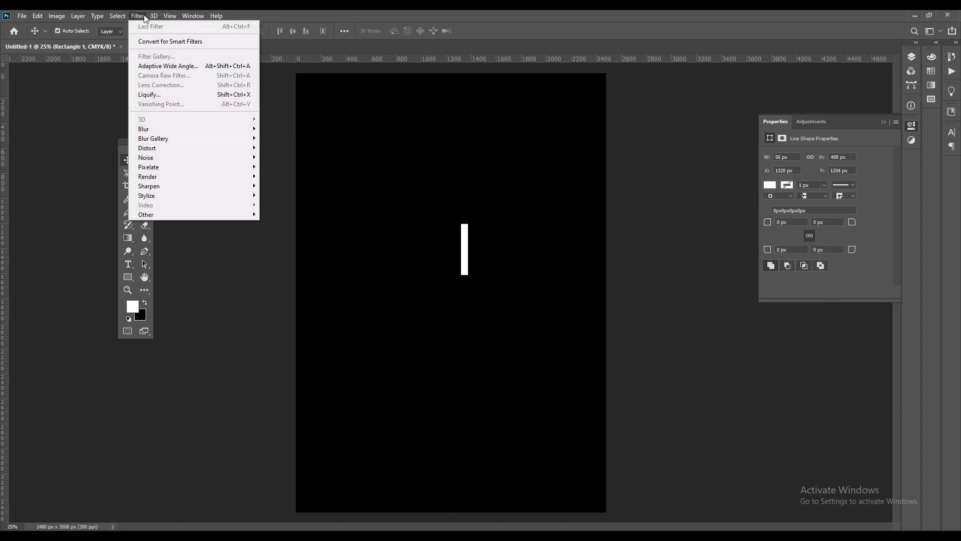
pyautogui.moveTo(242, 130)
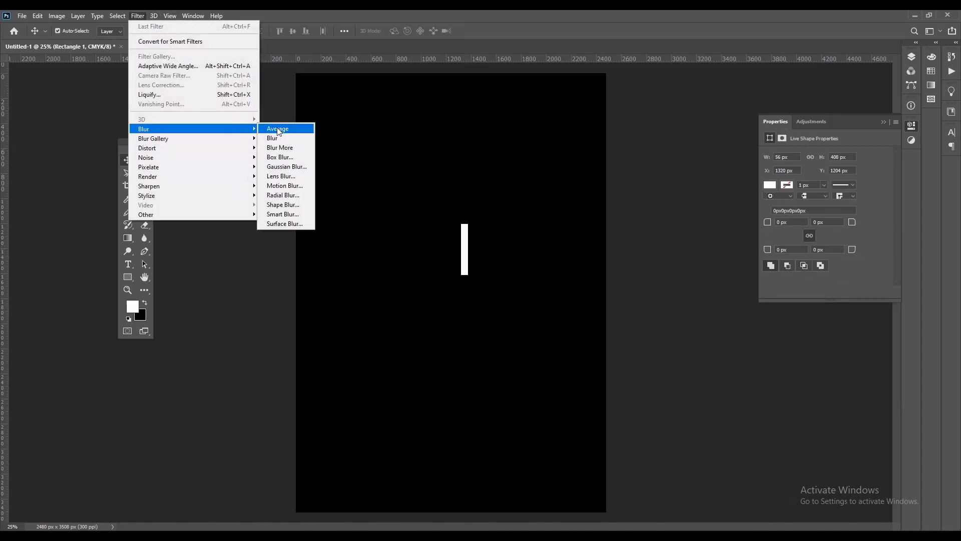
pyautogui.click(301, 194)
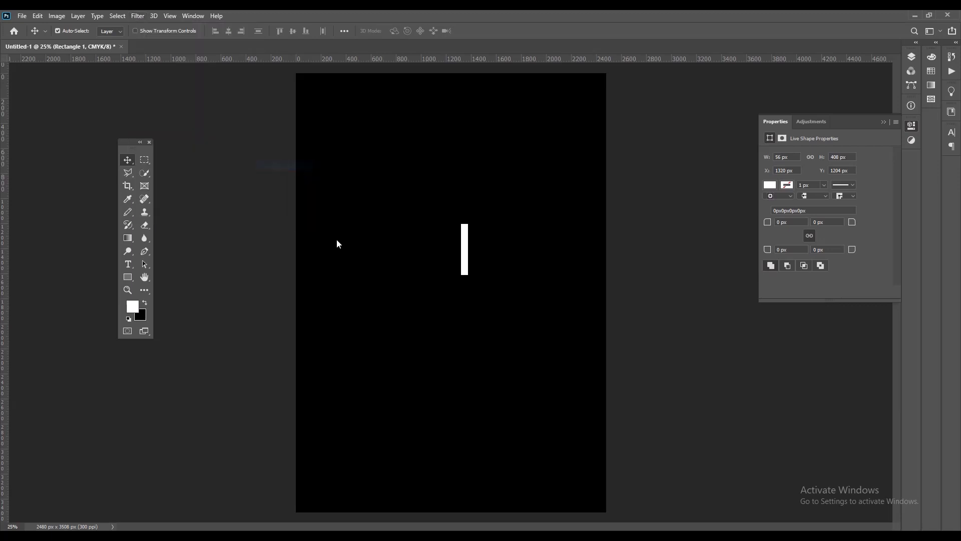
pyautogui.click(552, 208)
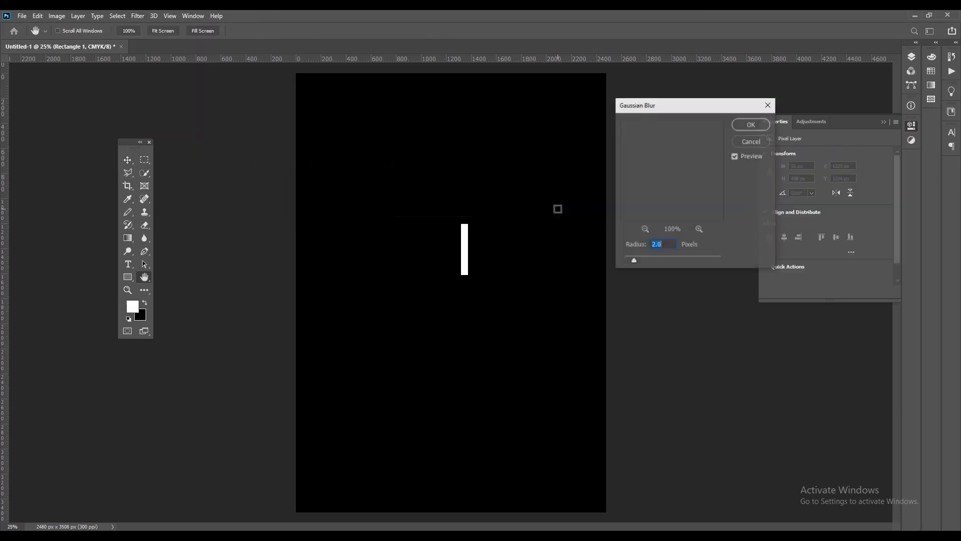
pyautogui.moveTo(562, 107); pyautogui.dragTo(525, 102)
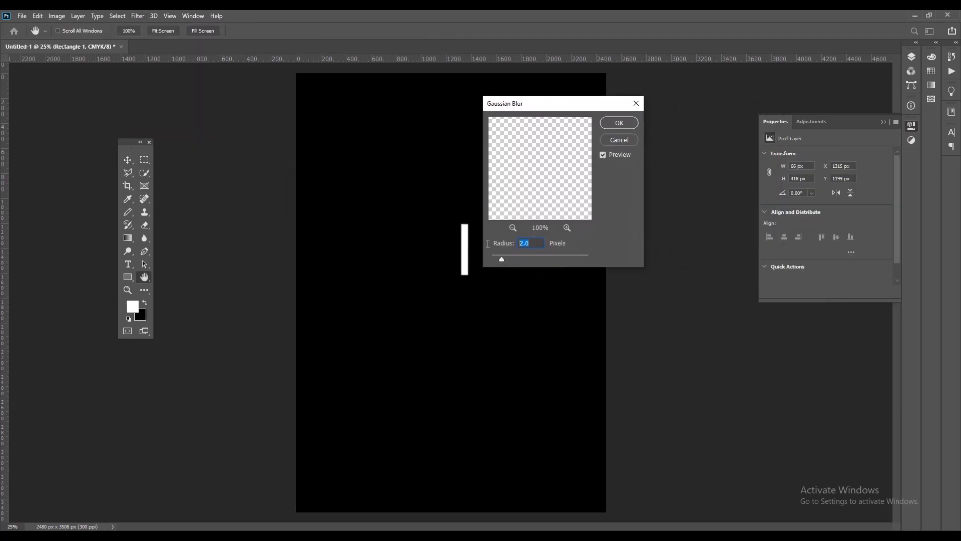
pyautogui.click(619, 124)
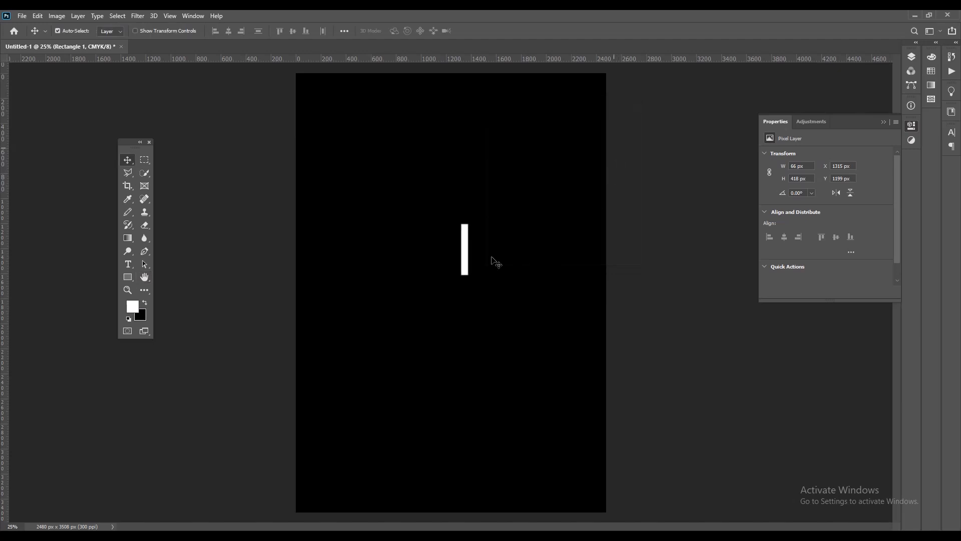
# Step: Apply the Wind filter to the rectangle three times, using the Wind method and direction From the Right
pyautogui.click(145, 15)
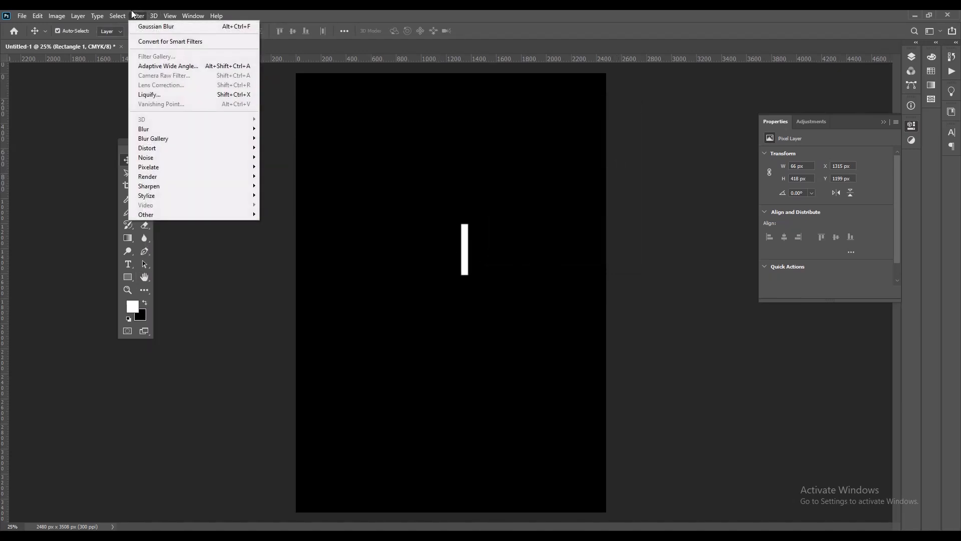
pyautogui.moveTo(210, 196)
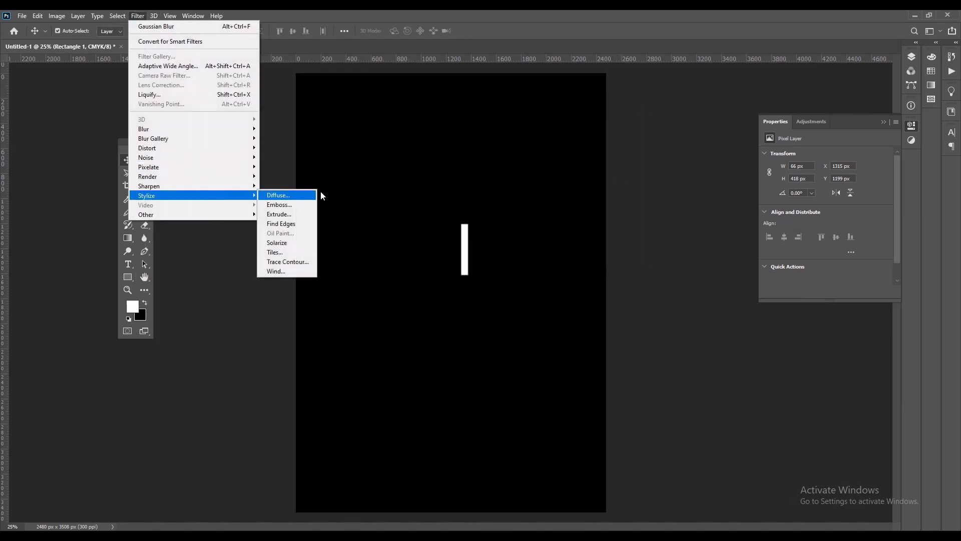
pyautogui.click(281, 271)
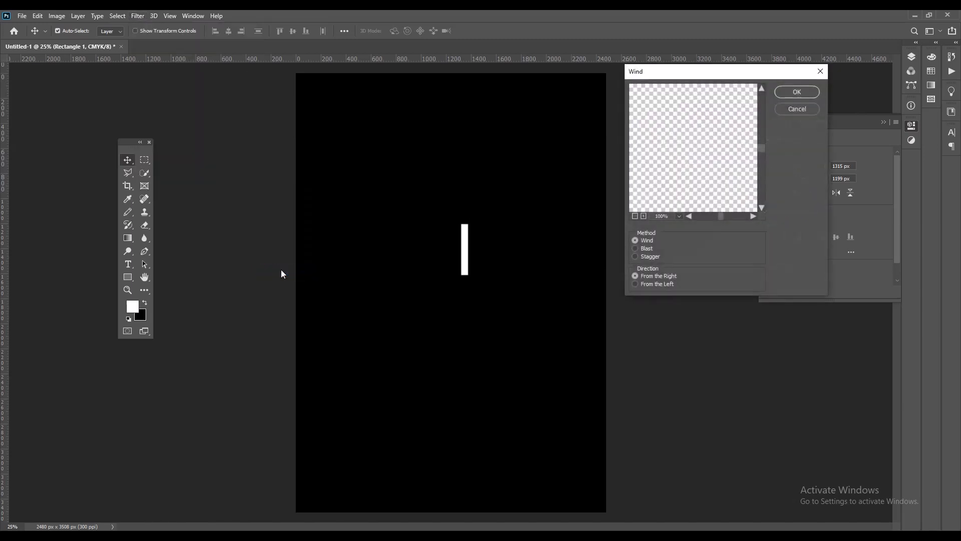
pyautogui.click(794, 94)
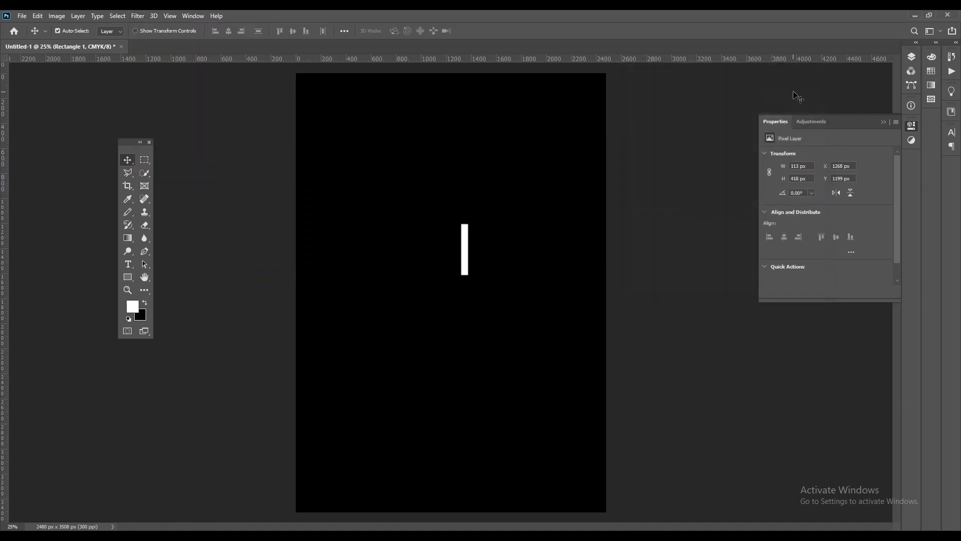
pyautogui.click(135, 20)
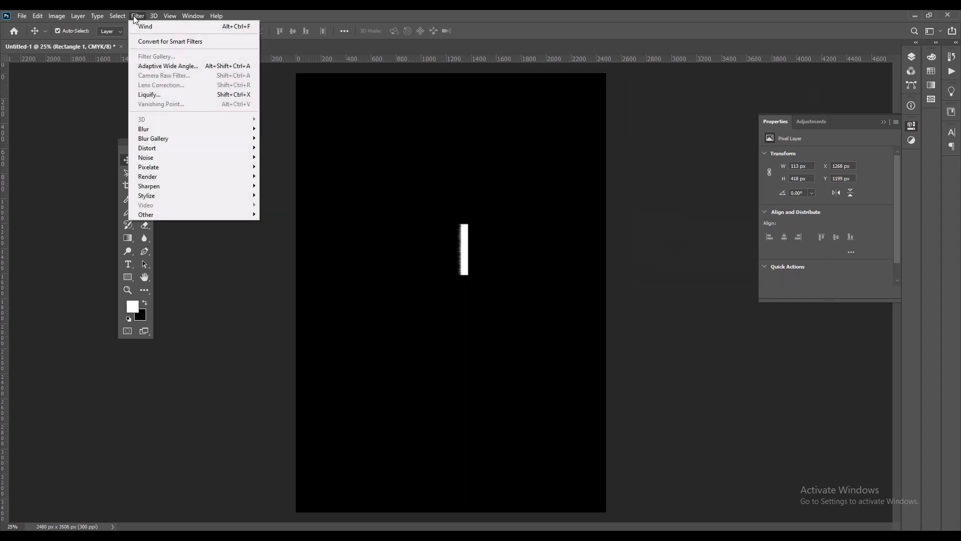
pyautogui.click(174, 28)
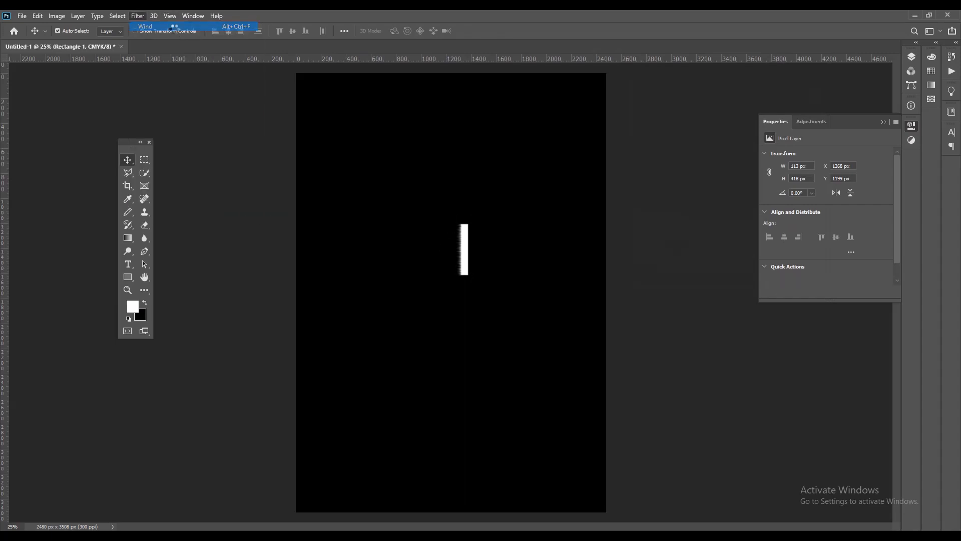
pyautogui.click(136, 20)
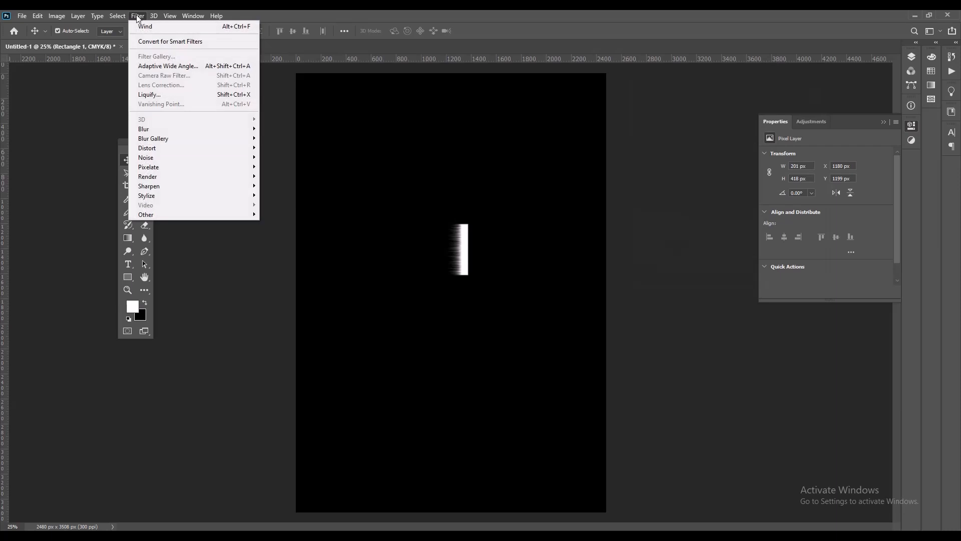
pyautogui.click(163, 30)
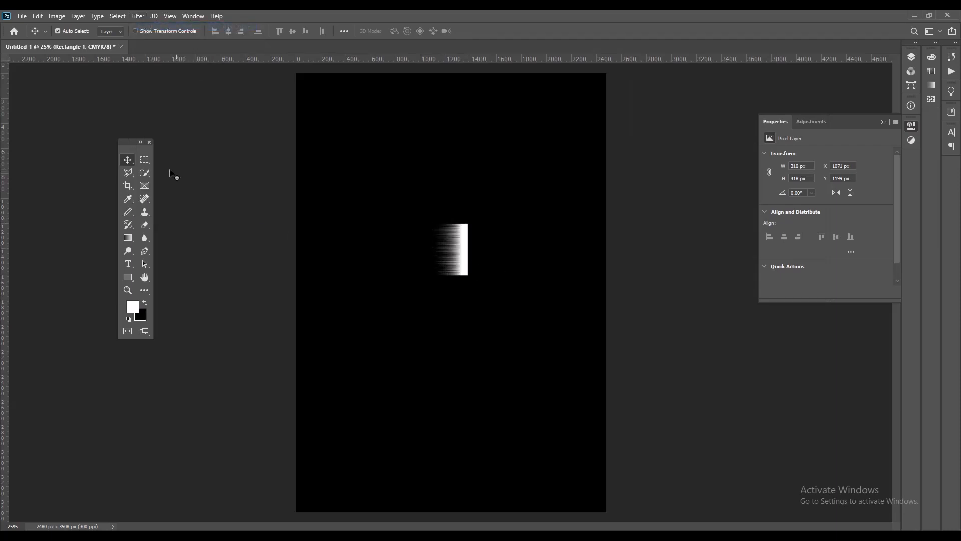
# Step: Warp the streaked rectangle so its solid white right edge bulges outward into a rounded petal tip
pyautogui.press('ctrl')
pyautogui.hotkey('ctrl', 't')
pyautogui.rightClick(460, 245)
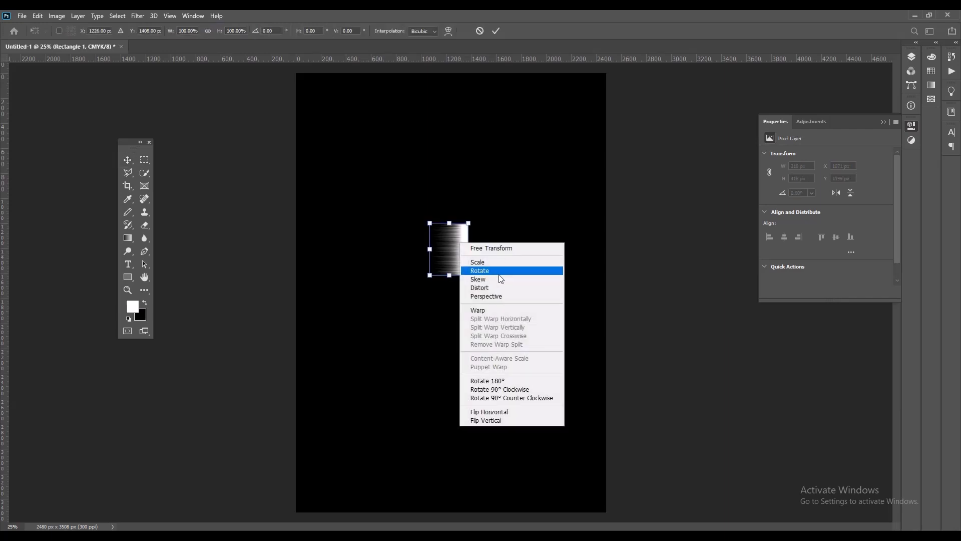
pyautogui.click(497, 310)
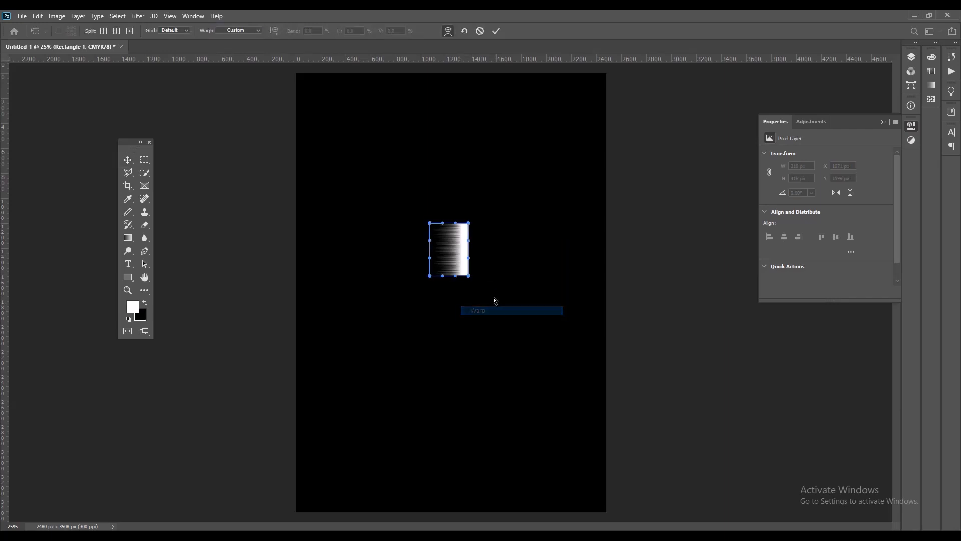
pyautogui.hotkey('ctrl', '+')
pyautogui.hotkey('ctrl', '+')
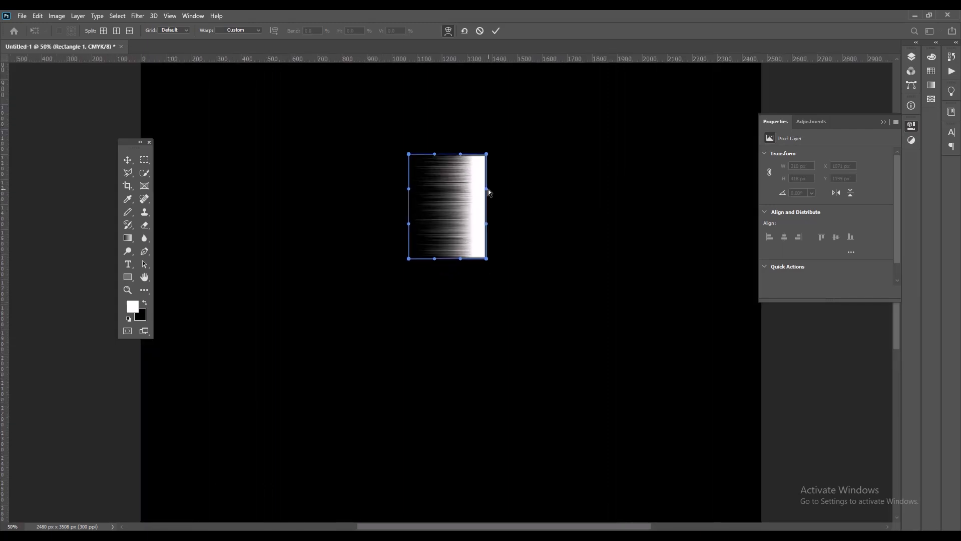
pyautogui.moveTo(488, 192); pyautogui.dragTo(501, 226)
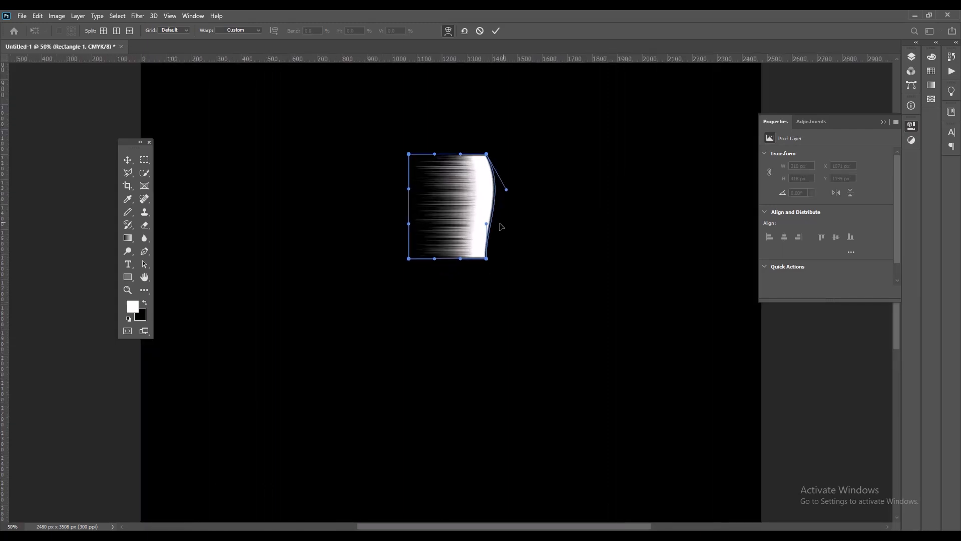
pyautogui.moveTo(507, 190); pyautogui.dragTo(551, 194)
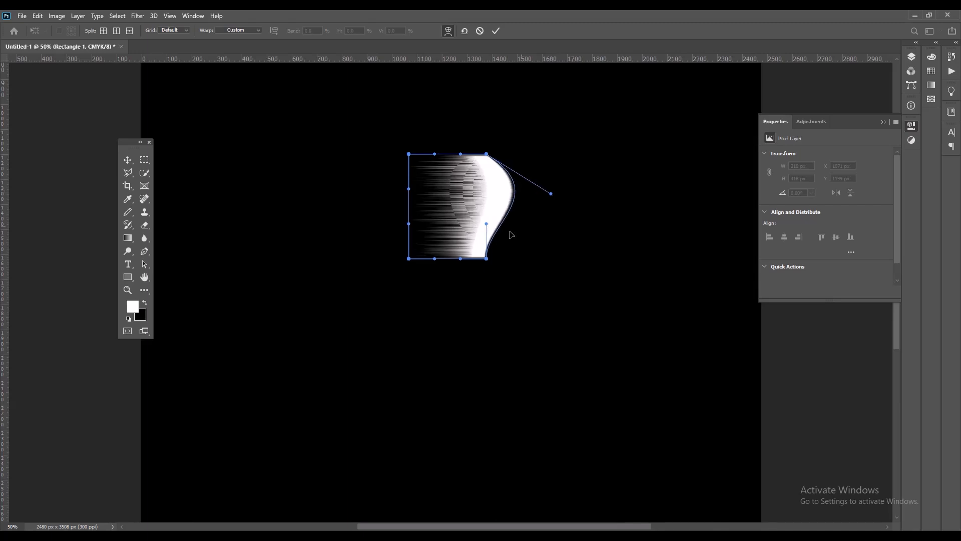
pyautogui.moveTo(486, 224); pyautogui.dragTo(545, 219)
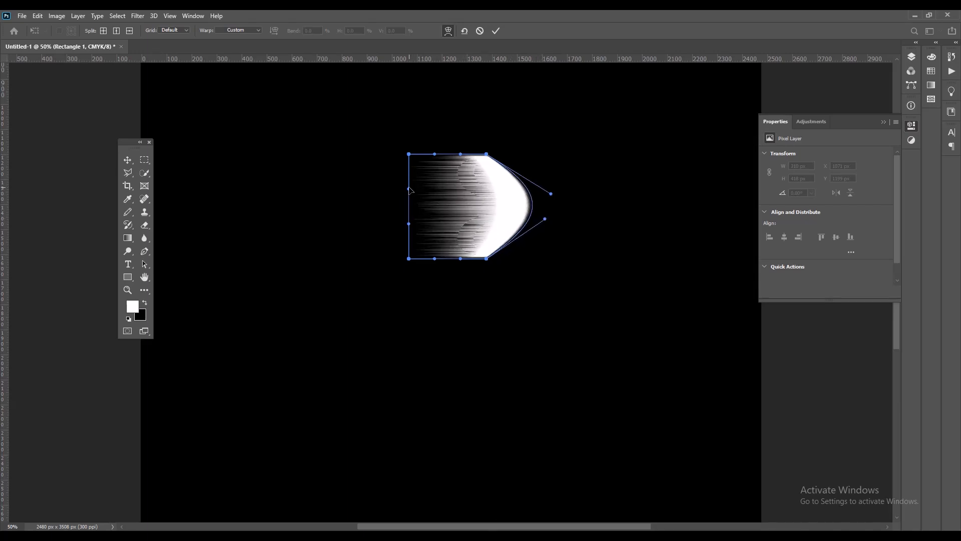
# Step: Pull the two left corners of the warp together so the streaked end tapers to a narrow point
pyautogui.moveTo(408, 157); pyautogui.dragTo(350, 199)
pyautogui.moveTo(410, 259); pyautogui.dragTo(351, 208)
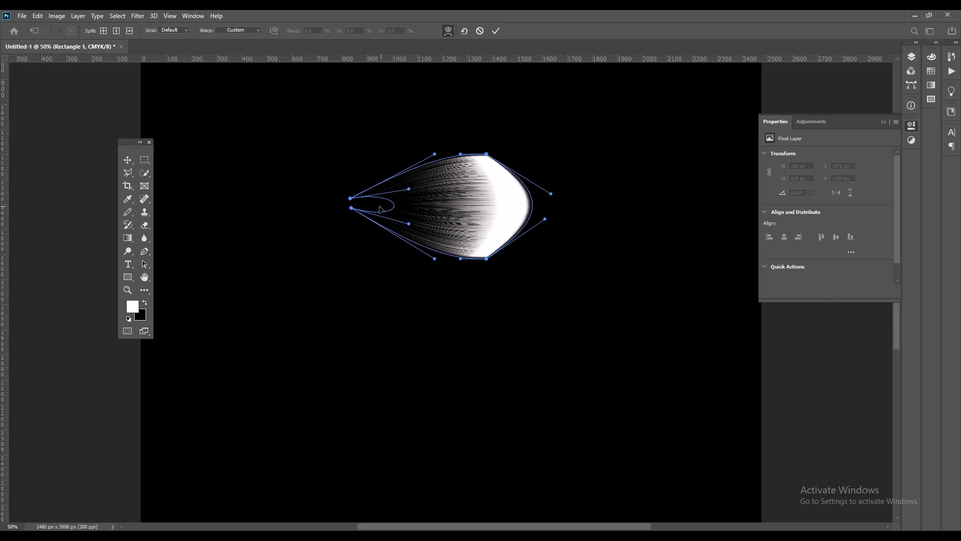
pyautogui.moveTo(411, 204); pyautogui.dragTo(345, 200)
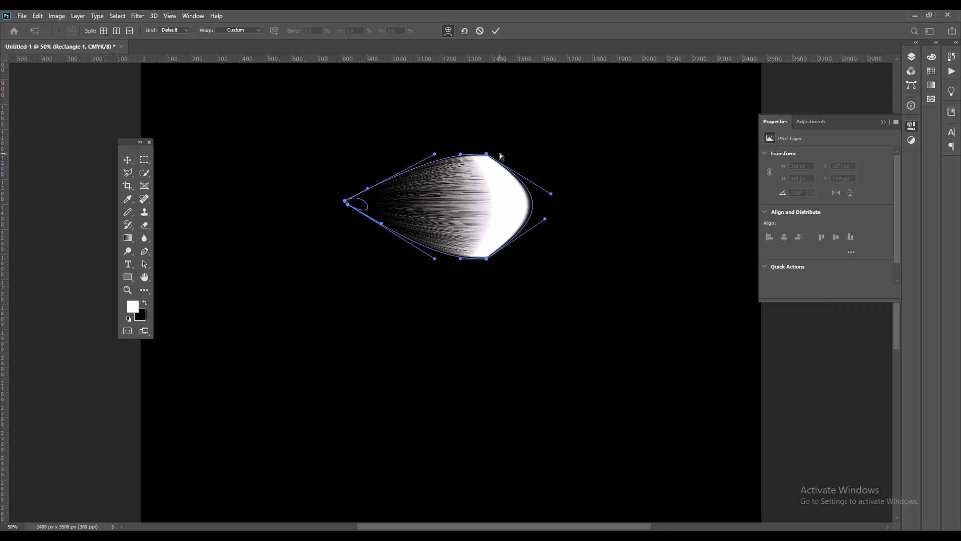
# Step: Refine the warp's corners and handles to smooth the petal outline, and apply the warp
pyautogui.moveTo(486, 155); pyautogui.dragTo(459, 154)
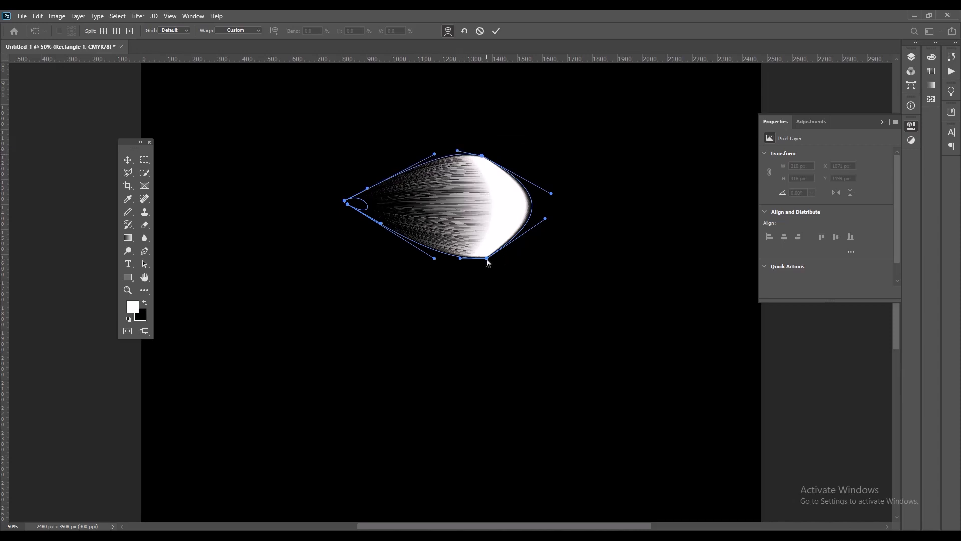
pyautogui.moveTo(486, 259); pyautogui.dragTo(462, 269)
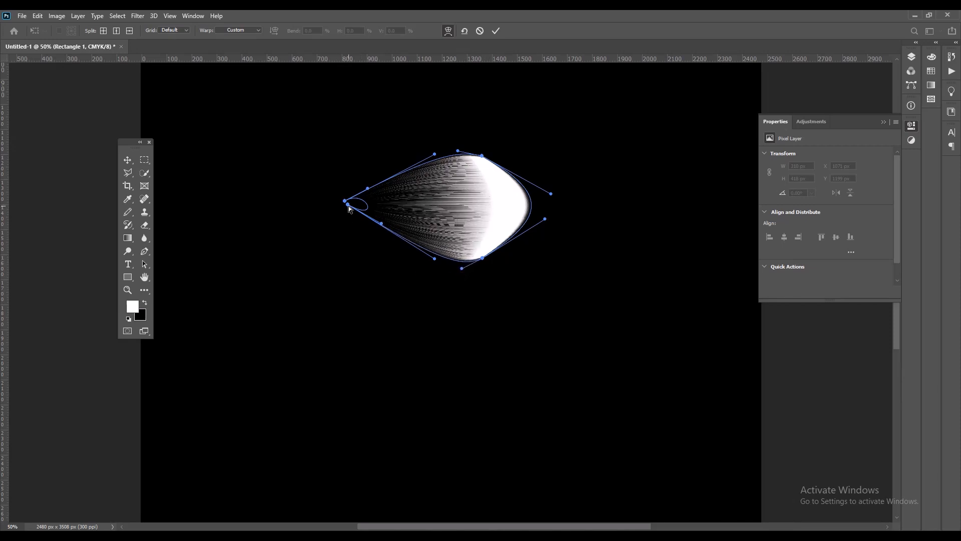
pyautogui.moveTo(347, 205); pyautogui.dragTo(342, 207)
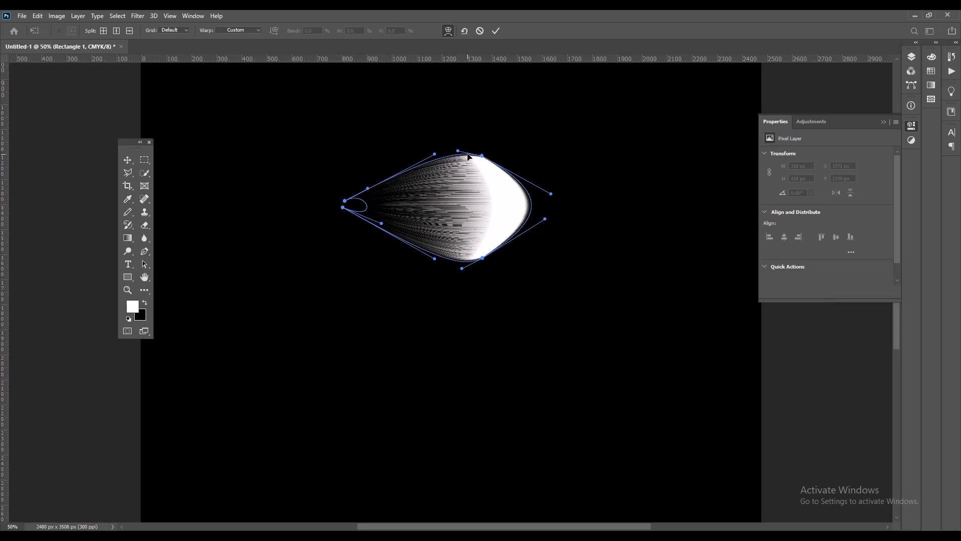
pyautogui.moveTo(459, 151); pyautogui.dragTo(462, 148)
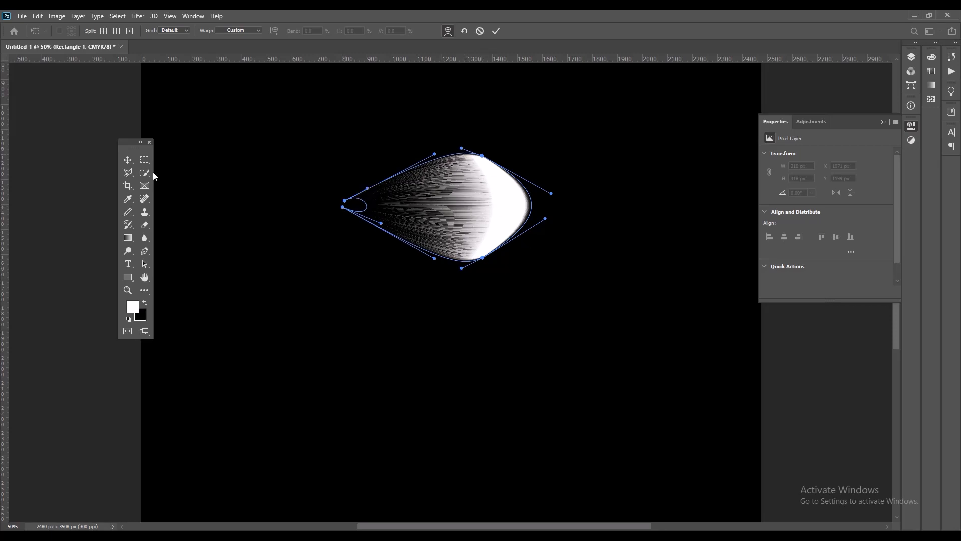
pyautogui.click(127, 159)
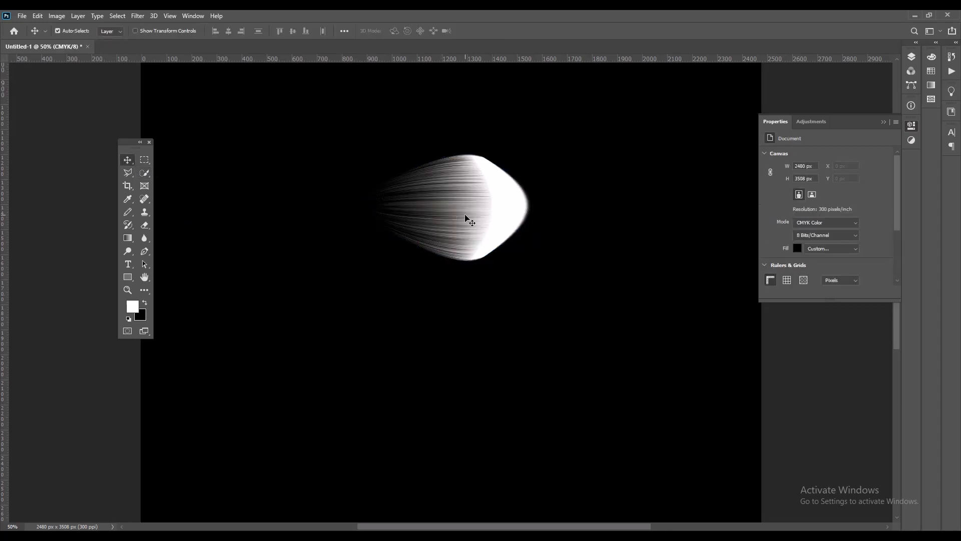
# Step: Rotate the petal about -70° so its white tip points up, and place it in the upper middle of the canvas
pyautogui.hotkey('ctrl', '-')
pyautogui.hotkey('ctrl', '-')
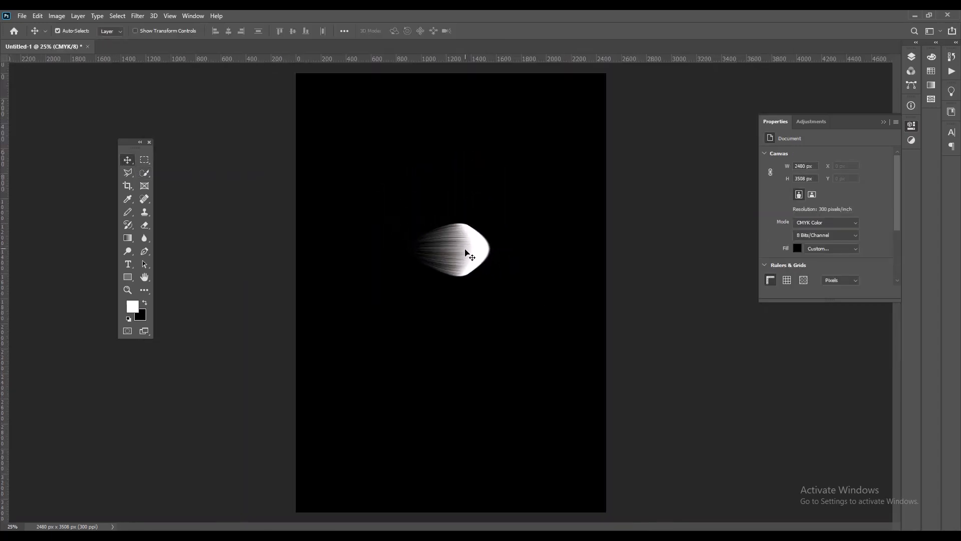
pyautogui.moveTo(466, 253); pyautogui.dragTo(473, 209)
pyautogui.hotkey('ctrl', 't')
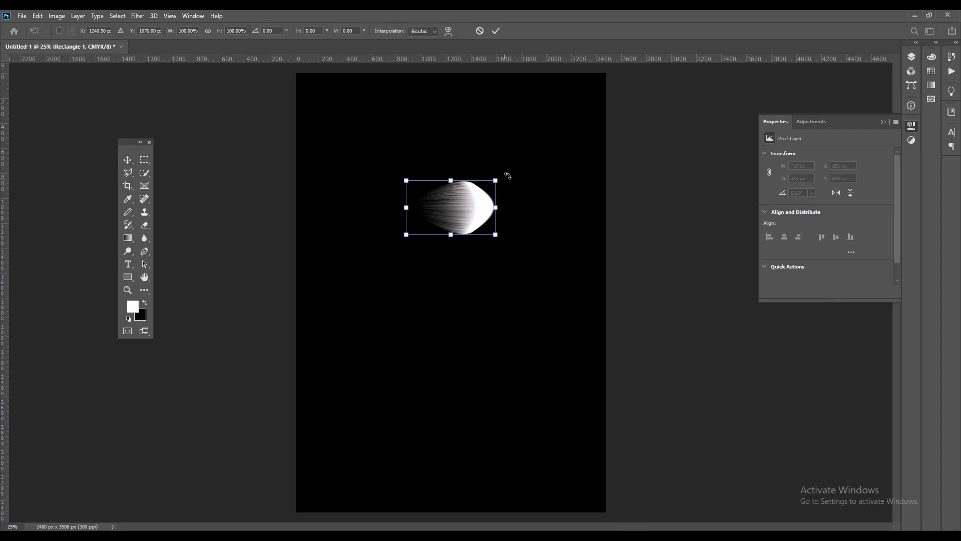
pyautogui.moveTo(507, 176); pyautogui.dragTo(443, 110)
pyautogui.moveTo(457, 194); pyautogui.dragTo(461, 183)
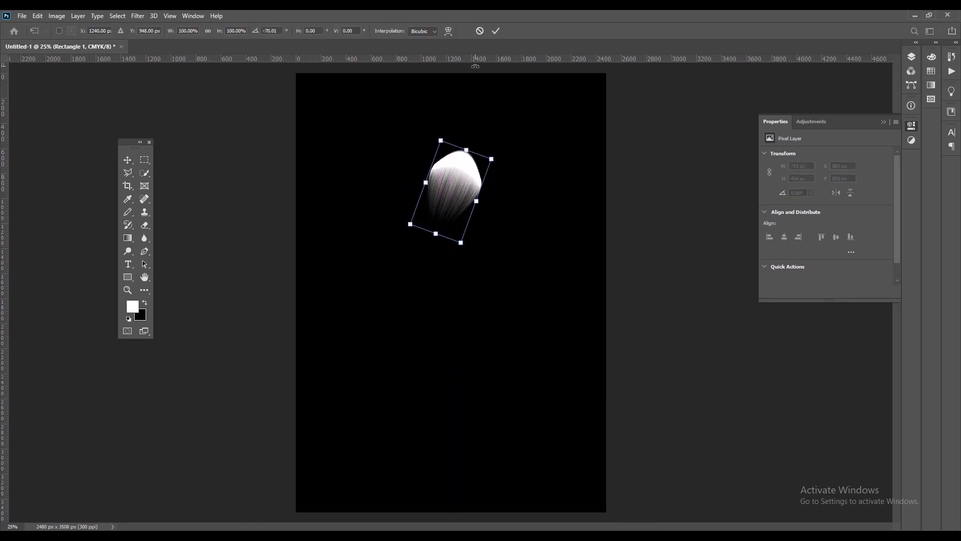
pyautogui.click(496, 30)
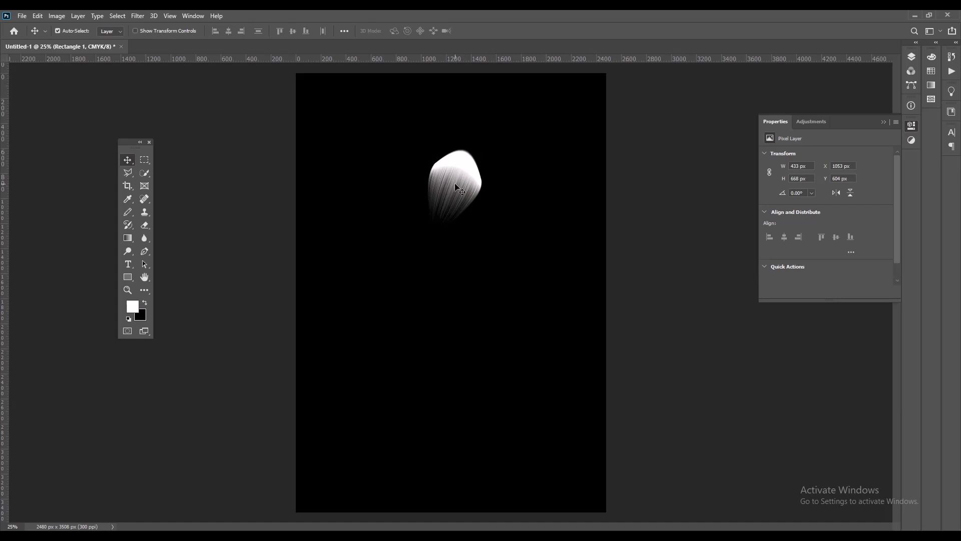
# Step: Duplicate the petal layer four times
pyautogui.click(883, 122)
pyautogui.click(911, 57)
pyautogui.hotkey('ctrl', 'j')
pyautogui.hotkey('ctrl', 'j')
pyautogui.hotkey('ctrl', 'j')
pyautogui.hotkey('ctrl', 'j')
# Step: Move one petal copy to the right of the flower centre and rotate it clockwise so its tip points right
pyautogui.click(825, 175)
pyautogui.moveTo(464, 183); pyautogui.dragTo(497, 225)
pyautogui.hotkey('ctrl', 't')
pyautogui.moveTo(522, 188); pyautogui.dragTo(565, 255)
pyautogui.moveTo(513, 233); pyautogui.dragTo(514, 244)
pyautogui.click(495, 30)
# Step: Place another petal copy below the right petal, rotated so its tip points down to the lower right
pyautogui.moveTo(463, 176); pyautogui.dragTo(472, 284)
pyautogui.hotkey('ctrl', 't')
pyautogui.moveTo(518, 246); pyautogui.dragTo(493, 414)
pyautogui.moveTo(477, 302); pyautogui.dragTo(476, 296)
pyautogui.press('Return')
# Step: Rotate a third petal copy about -75° and place it as the flower's upper-left petal
pyautogui.moveTo(457, 176); pyautogui.dragTo(410, 211)
pyautogui.hotkey('ctrl', 't')
pyautogui.moveTo(452, 153); pyautogui.dragTo(354, 160)
pyautogui.moveTo(413, 234); pyautogui.dragTo(394, 227)
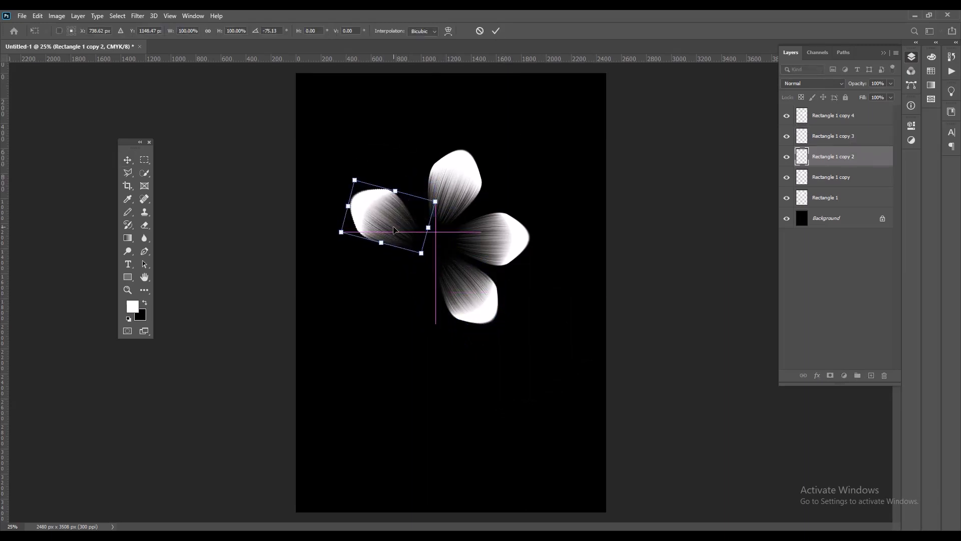
pyautogui.click(495, 30)
# Step: Rotate the fourth petal copy about -170° and place it as the lower-left petal, completing the five-petal ring
pyautogui.moveTo(465, 175); pyautogui.dragTo(437, 250)
pyautogui.hotkey('ctrl', 't')
pyautogui.moveTo(522, 165); pyautogui.dragTo(315, 347)
pyautogui.moveTo(437, 254); pyautogui.dragTo(412, 276)
pyautogui.click(496, 30)
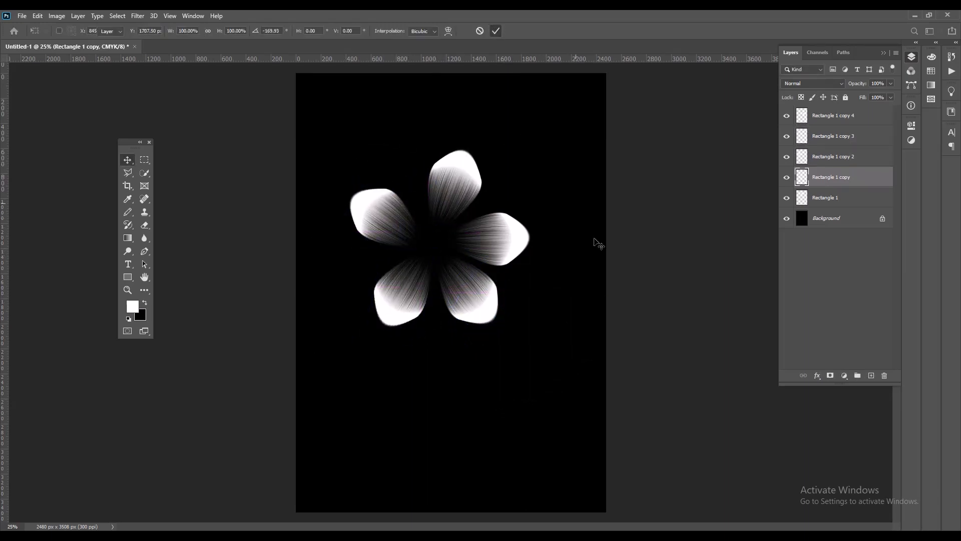
# Step: Nudge all five petals inward so their dark bases meet closely at the flower's centre
pyautogui.moveTo(458, 193); pyautogui.dragTo(453, 199)
pyautogui.moveTo(502, 250); pyautogui.dragTo(496, 250)
pyautogui.moveTo(485, 294); pyautogui.dragTo(482, 289)
pyautogui.moveTo(416, 285); pyautogui.dragTo(415, 285)
pyautogui.moveTo(399, 230); pyautogui.dragTo(405, 233)
# Step: Merge the five petal layers, from Rectangle 1 up to Rectangle 1 copy 4, into one flower layer
pyautogui.click(832, 201)
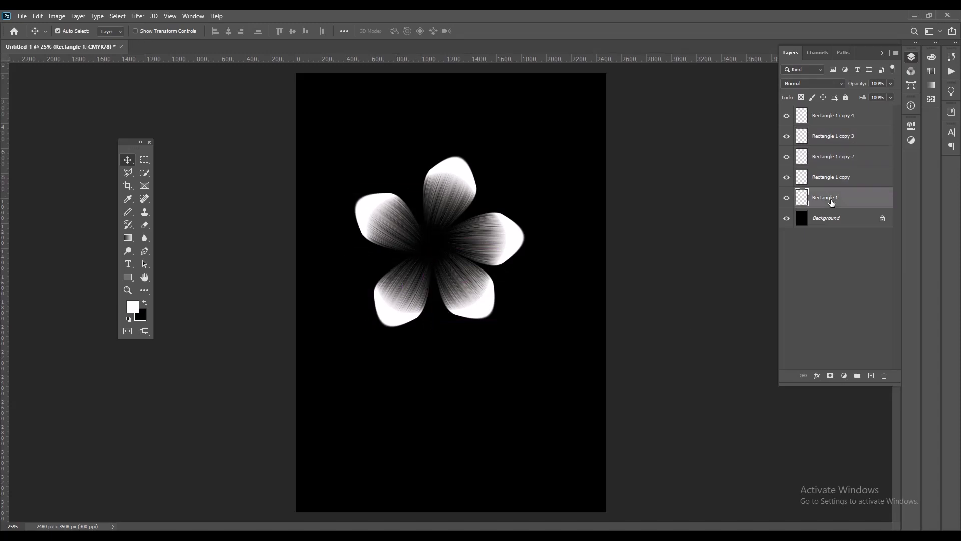
pyautogui.keyDown('shift'); pyautogui.click(827, 119); pyautogui.keyUp('shift')
pyautogui.rightClick(830, 115)
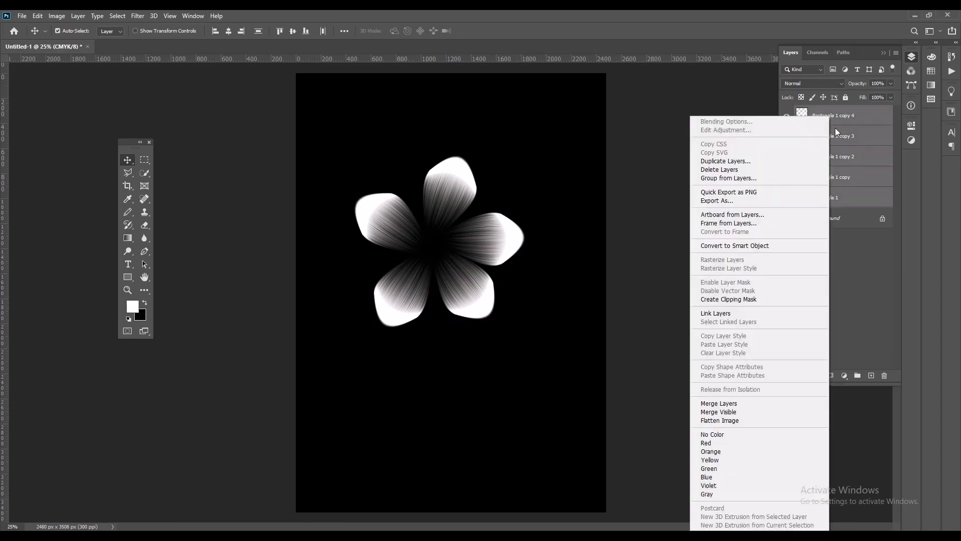
pyautogui.click(719, 403)
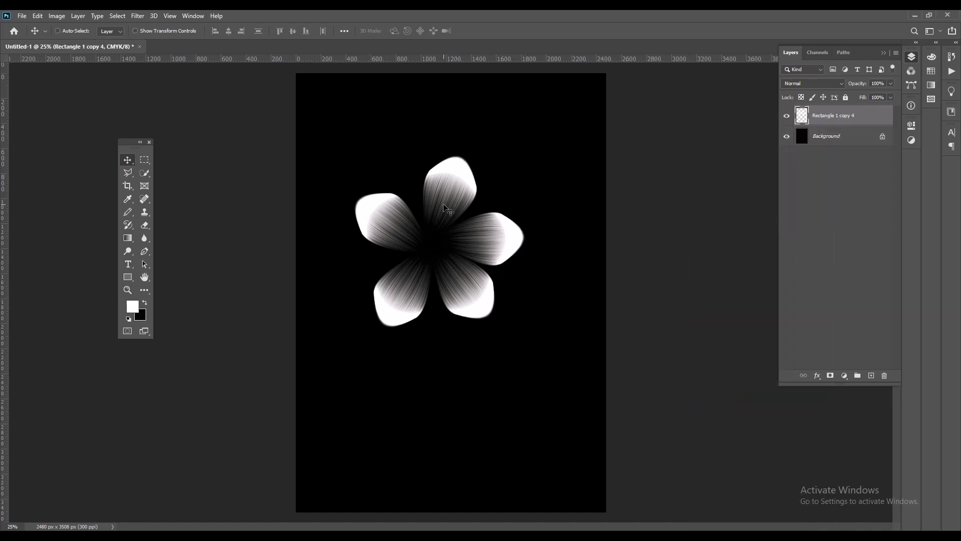
# Step: Warp the merged flower so its centre shifts to the right, and move the flower slightly right on the canvas
pyautogui.hotkey('ctrl', 't')
pyautogui.rightClick(452, 214)
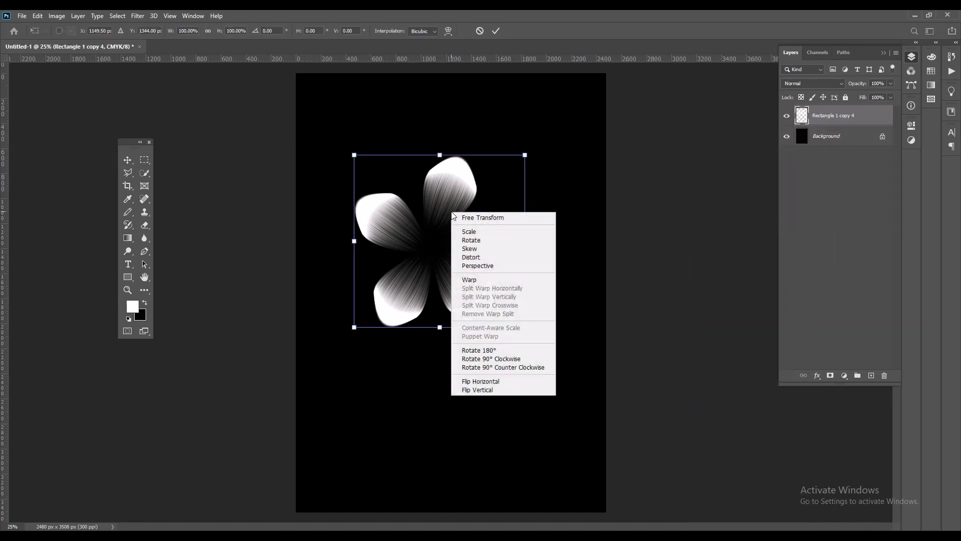
pyautogui.click(471, 278)
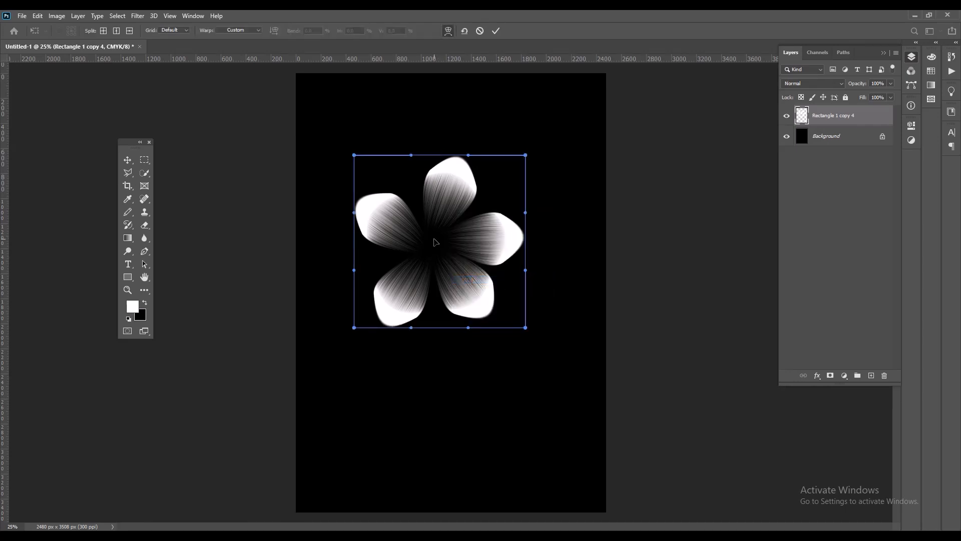
pyautogui.moveTo(437, 244)
pyautogui.mouseDown()
pyautogui.moveTo(450, 249)
pyautogui.moveTo(442, 255)
pyautogui.moveTo(454, 243)
pyautogui.mouseUp()
pyautogui.click(496, 32)
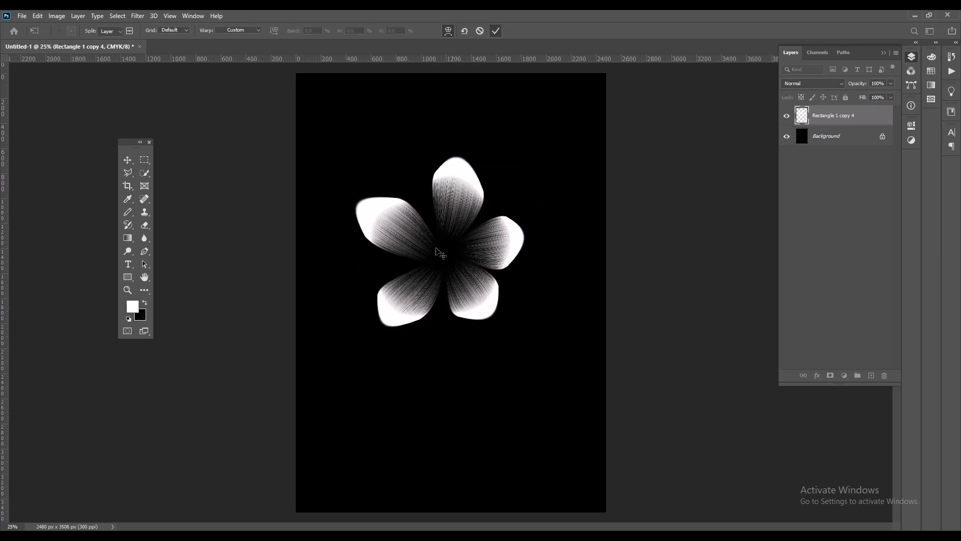
pyautogui.moveTo(448, 219); pyautogui.dragTo(479, 217)
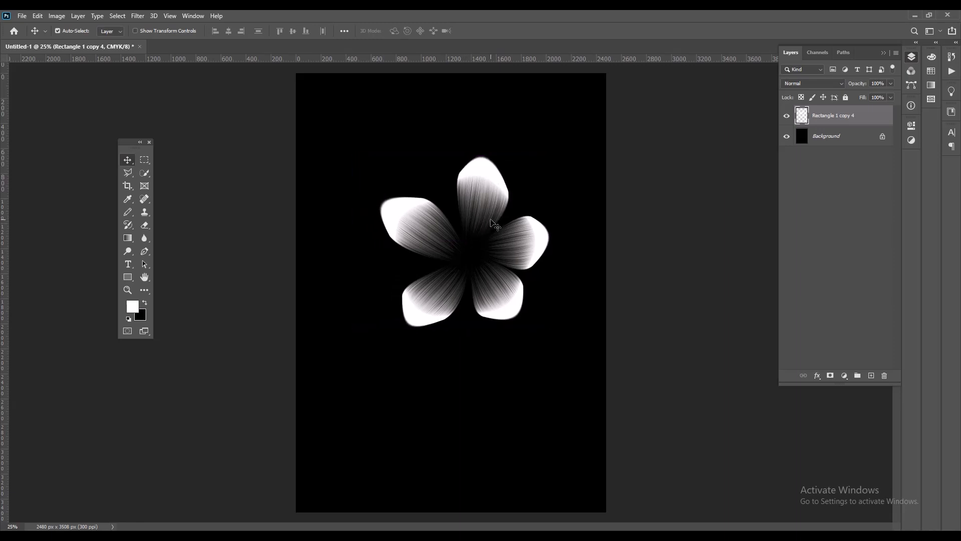
# Step: Add a new layer clipped to the flower and set the foreground colour to bright magenta
pyautogui.click(870, 376)
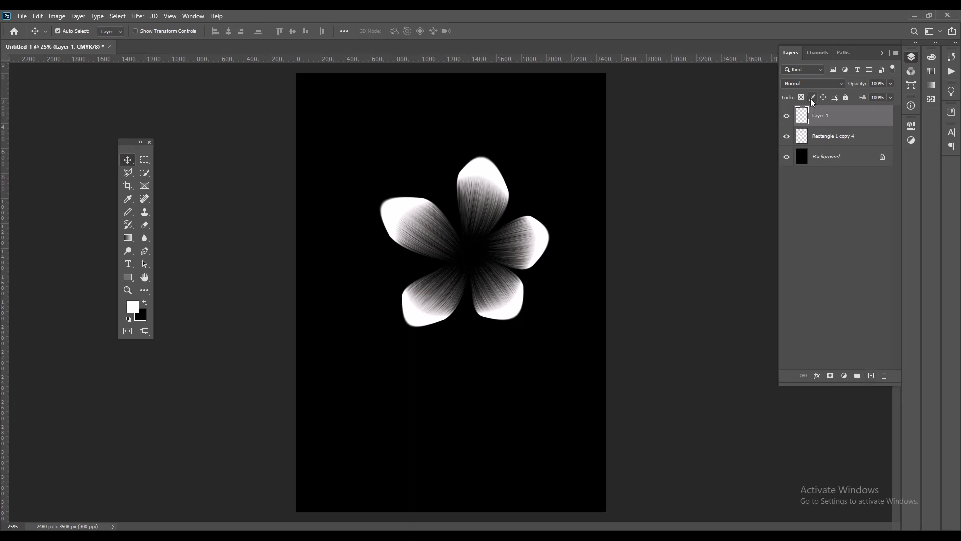
pyautogui.keyDown('alt'); pyautogui.click(830, 125); pyautogui.keyUp('alt')
pyautogui.click(132, 306)
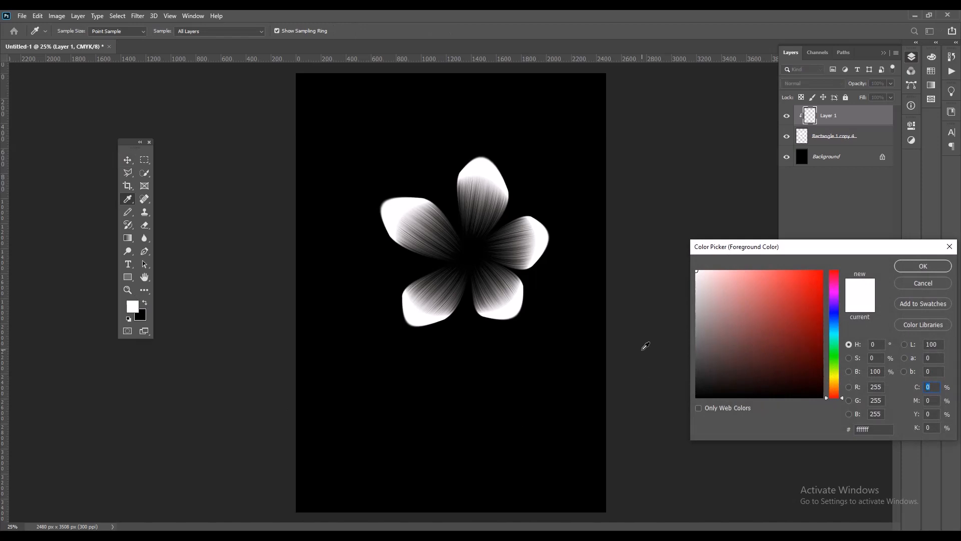
pyautogui.click(833, 290)
pyautogui.click(822, 289)
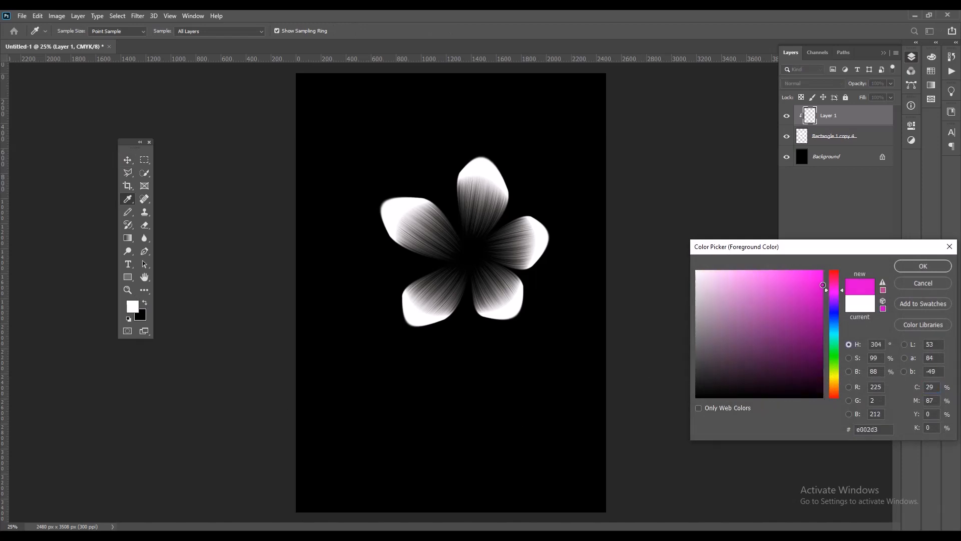
pyautogui.click(923, 266)
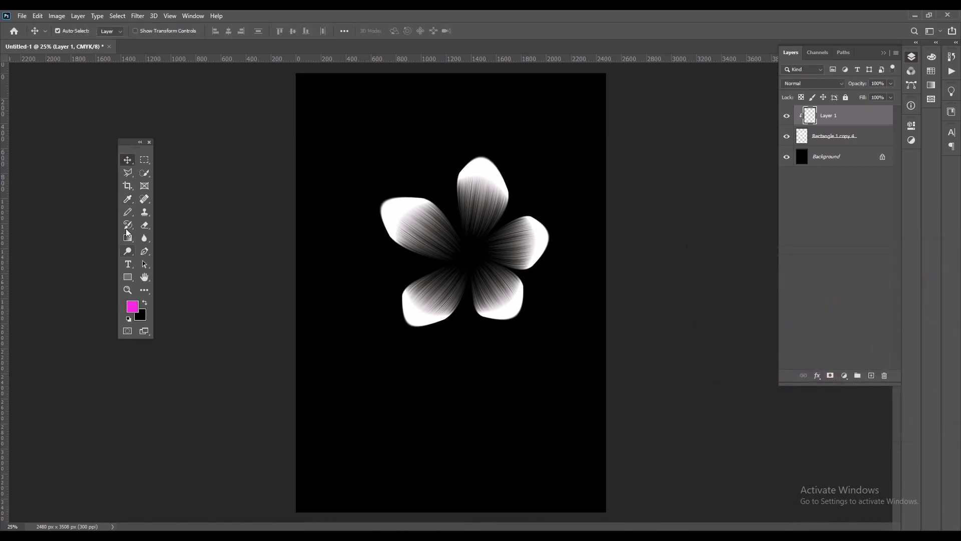
# Step: Switch to the Brush tool and enlarge the brush to 125 px
pyautogui.click(128, 200)
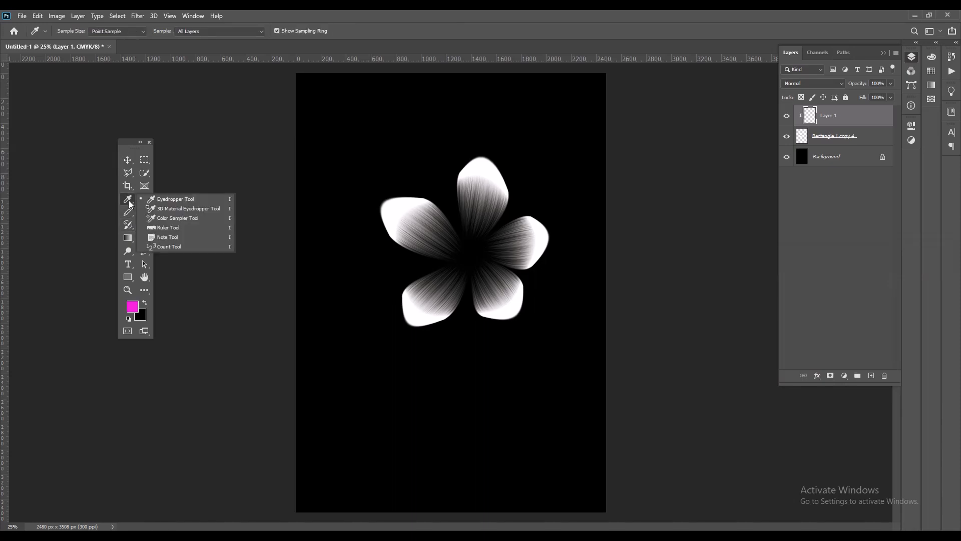
pyautogui.click(127, 212)
pyautogui.rightClick(127, 211)
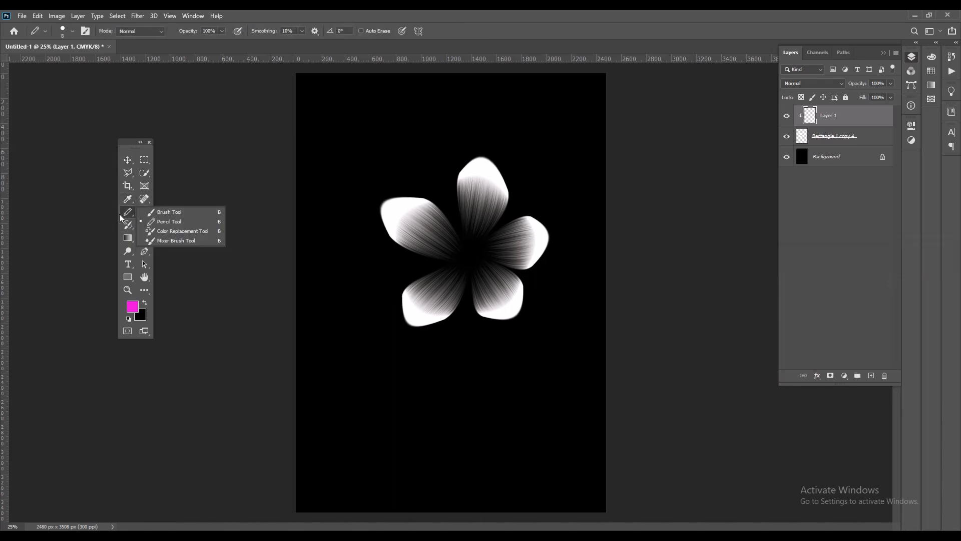
pyautogui.click(170, 211)
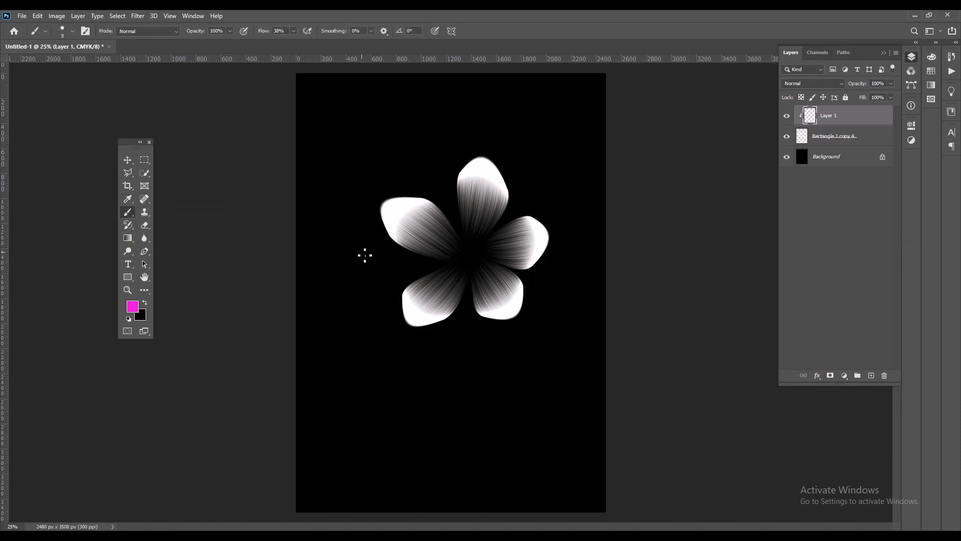
pyautogui.press(']')
pyautogui.press(']')
pyautogui.press(']')
pyautogui.moveTo(397, 215); pyautogui.dragTo(441, 252)
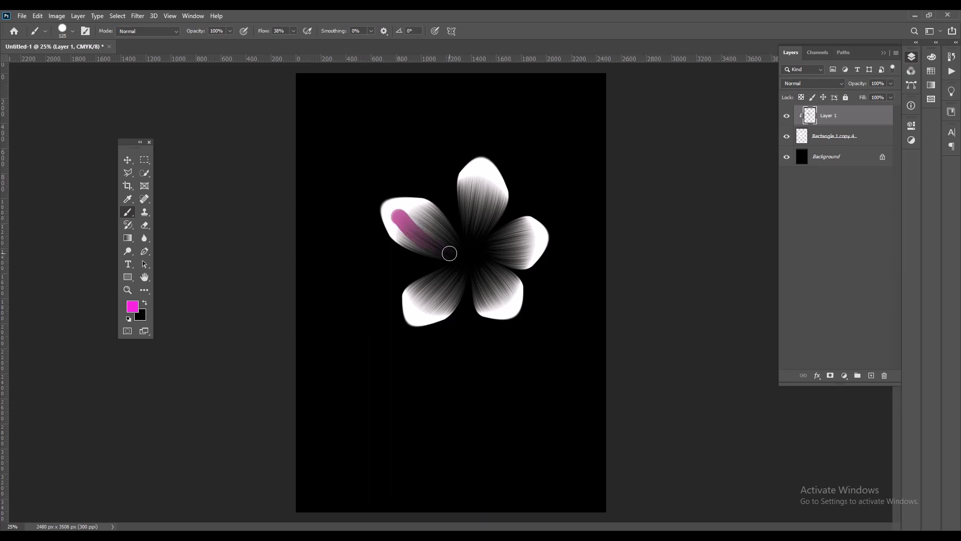
pyautogui.hotkey('ctrl', 'z')
pyautogui.hotkey('ctrl', 'z')
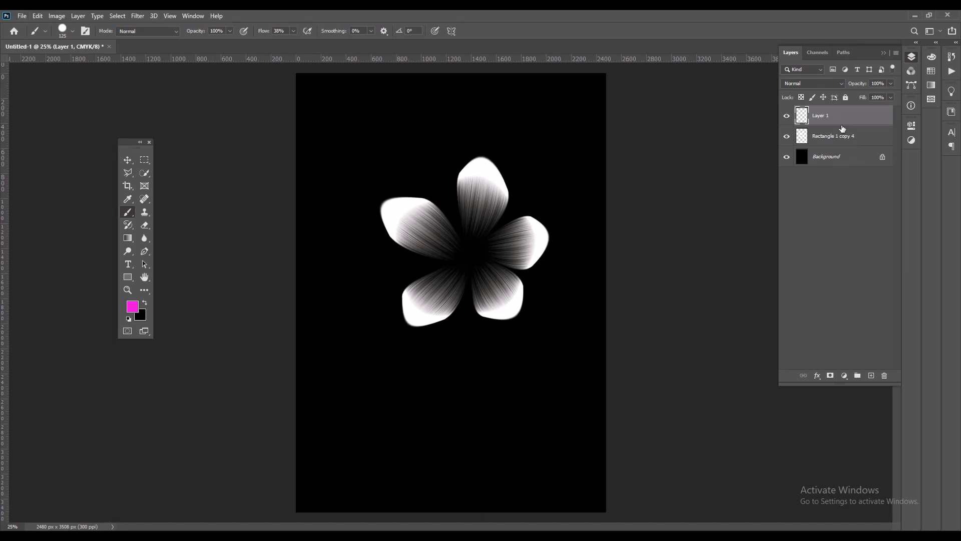
pyautogui.keyDown('alt'); pyautogui.click(845, 124); pyautogui.keyUp('alt')
# Step: Choose the Soft Round brush and paint all five petals magenta on the clipped layer
pyautogui.click(72, 31)
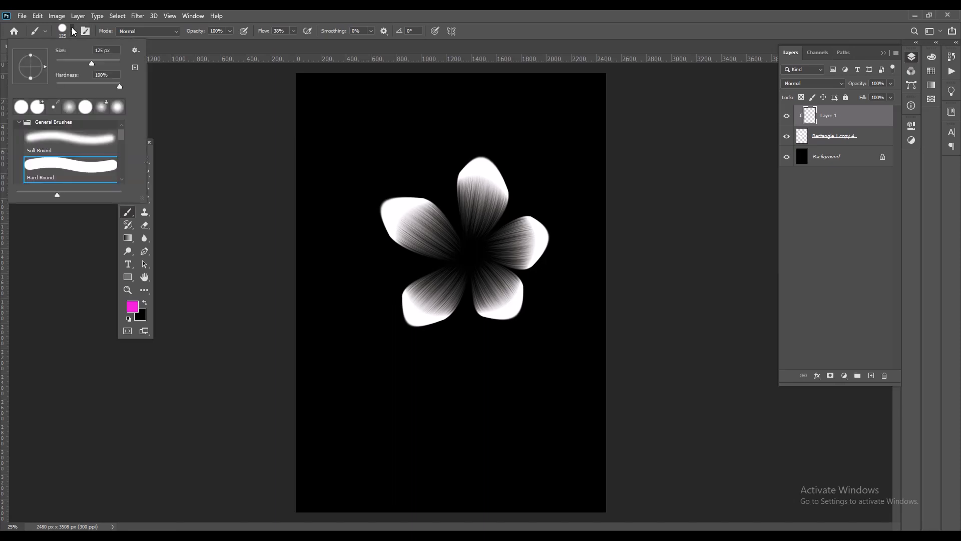
pyautogui.click(71, 135)
pyautogui.click(385, 200)
pyautogui.moveTo(386, 200)
pyautogui.mouseDown()
pyautogui.moveTo(474, 257)
pyautogui.moveTo(398, 214)
pyautogui.moveTo(442, 243)
pyautogui.moveTo(415, 209)
pyautogui.moveTo(446, 237)
pyautogui.moveTo(396, 205)
pyautogui.moveTo(436, 215)
pyautogui.moveTo(451, 243)
pyautogui.moveTo(426, 203)
pyautogui.moveTo(391, 202)
pyautogui.moveTo(429, 235)
pyautogui.moveTo(380, 224)
pyautogui.moveTo(439, 224)
pyautogui.moveTo(422, 206)
pyautogui.moveTo(405, 234)
pyautogui.moveTo(434, 252)
pyautogui.moveTo(398, 229)
pyautogui.moveTo(473, 229)
pyautogui.moveTo(489, 177)
pyautogui.moveTo(473, 171)
pyautogui.moveTo(506, 203)
pyautogui.moveTo(475, 163)
pyautogui.moveTo(466, 206)
pyautogui.mouseUp()
pyautogui.moveTo(515, 232)
pyautogui.mouseDown()
pyautogui.moveTo(537, 250)
pyautogui.moveTo(527, 260)
pyautogui.moveTo(535, 228)
pyautogui.moveTo(496, 269)
pyautogui.moveTo(476, 273)
pyautogui.moveTo(497, 320)
pyautogui.moveTo(515, 306)
pyautogui.moveTo(485, 269)
pyautogui.moveTo(499, 291)
pyautogui.mouseUp()
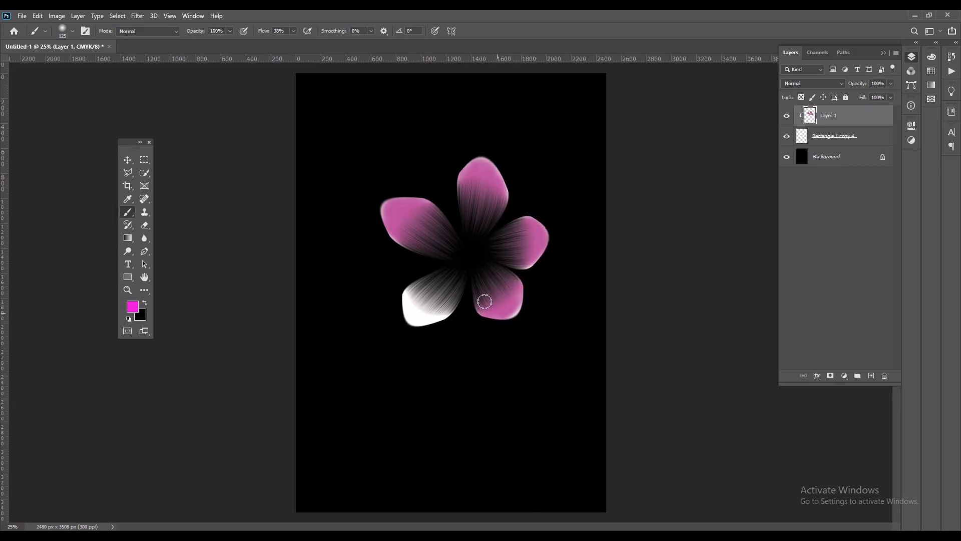
pyautogui.moveTo(443, 272)
pyautogui.mouseDown()
pyautogui.moveTo(414, 295)
pyautogui.moveTo(426, 312)
pyautogui.moveTo(453, 297)
pyautogui.moveTo(443, 315)
pyautogui.moveTo(424, 293)
pyautogui.moveTo(450, 279)
pyautogui.moveTo(417, 321)
pyautogui.moveTo(461, 275)
pyautogui.moveTo(439, 307)
pyautogui.mouseUp()
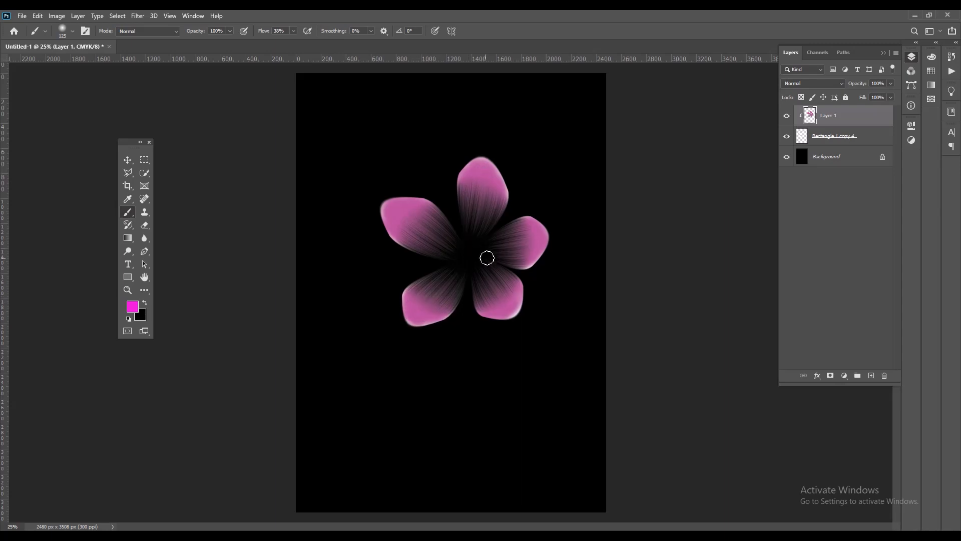
pyautogui.click(128, 160)
pyautogui.keyDown('ctrl'); pyautogui.click(840, 140); pyautogui.keyUp('ctrl')
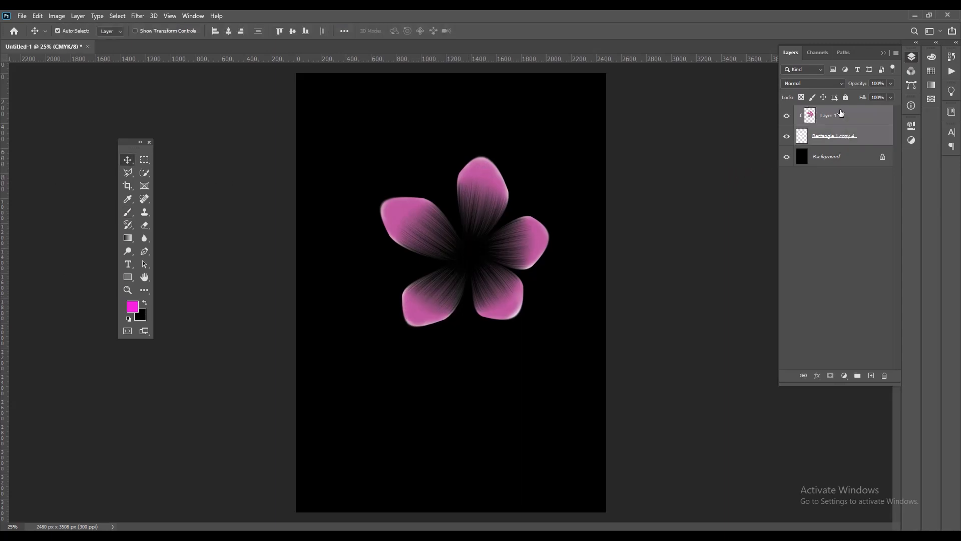
pyautogui.rightClick(840, 139)
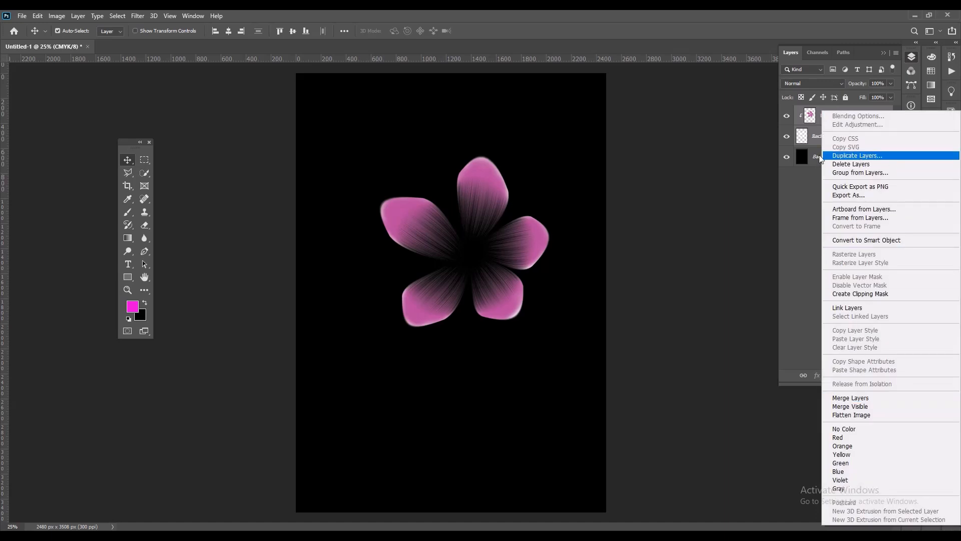
pyautogui.click(878, 398)
pyautogui.click(845, 211)
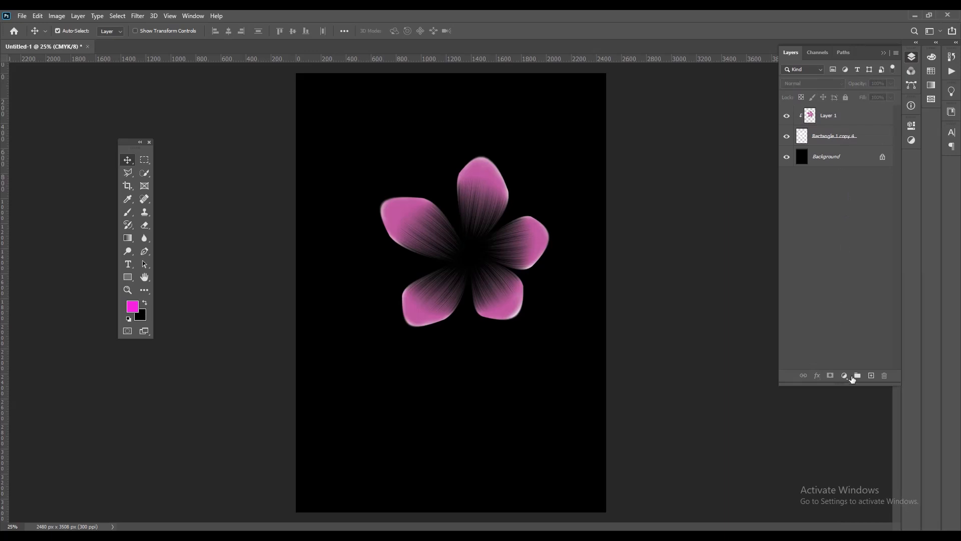
# Step: Add a Brightness/Contrast adjustment with brightness -12 and contrast 95 above the paint layer and merge it with the flower layers
pyautogui.click(837, 118)
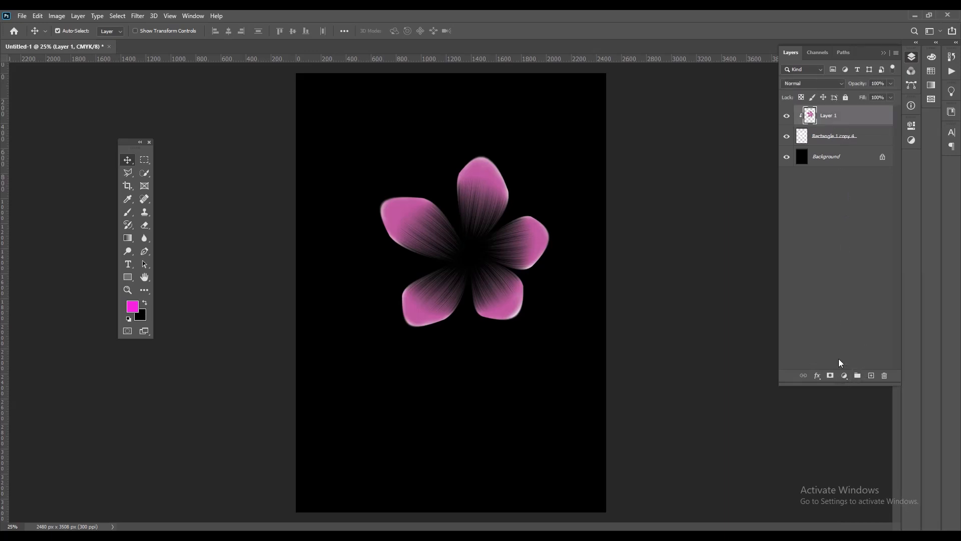
pyautogui.click(845, 376)
pyautogui.click(856, 232)
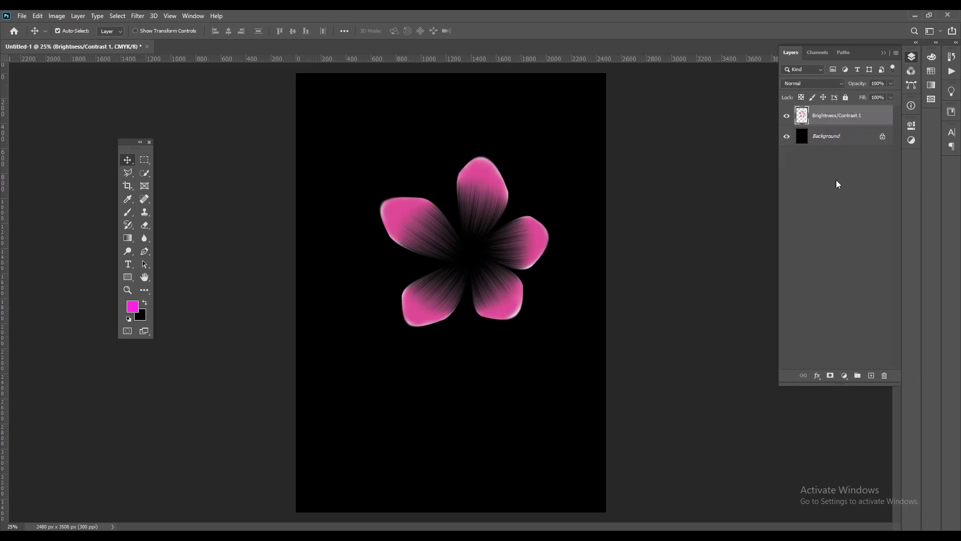
# Step: Duplicate the pink flower layer and scale the copy down to a tiny flower at the centre of the original
pyautogui.rightClick(847, 117)
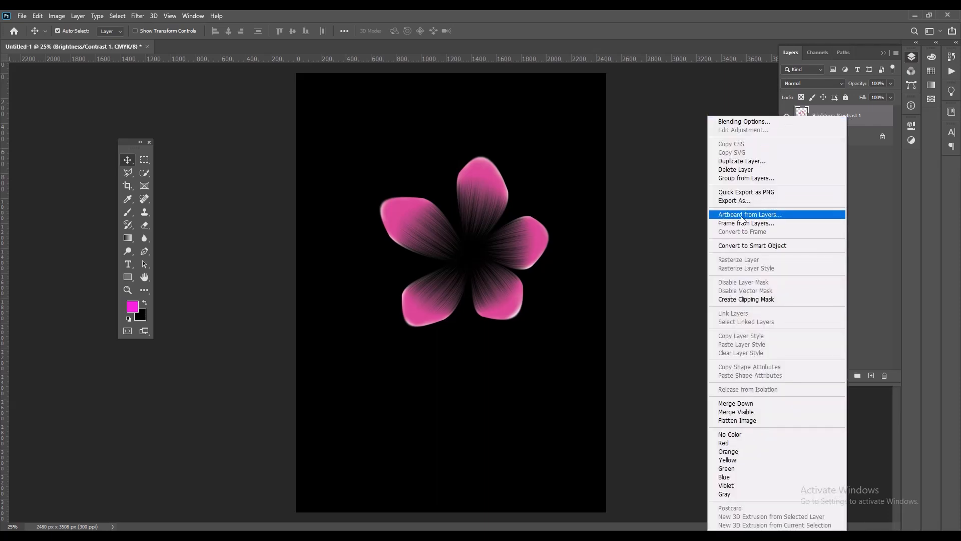
pyautogui.click(742, 161)
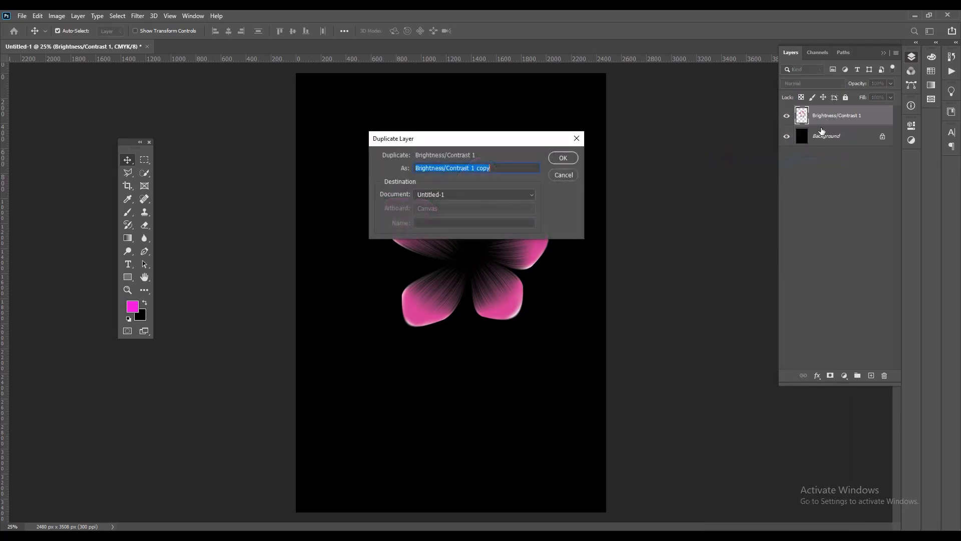
pyautogui.click(555, 160)
pyautogui.hotkey('ctrl', 't')
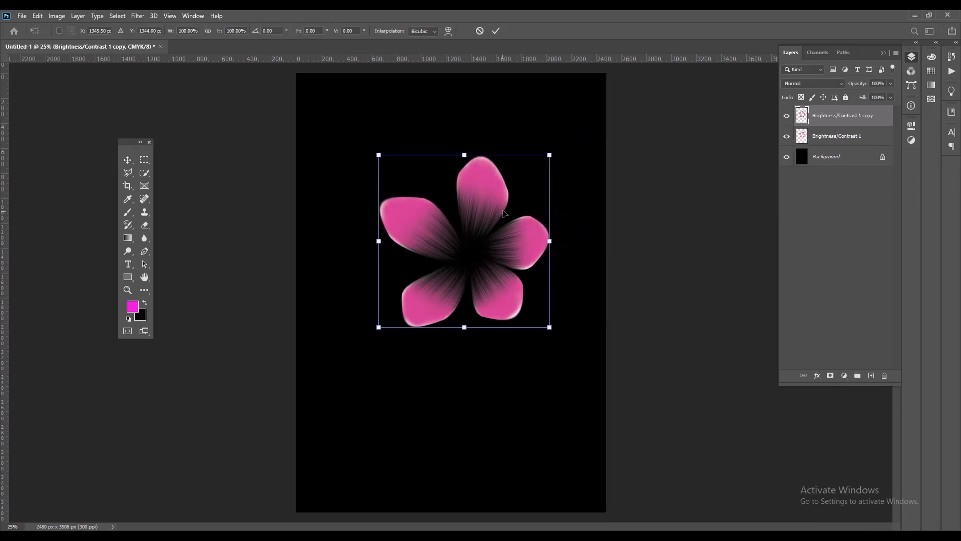
pyautogui.moveTo(550, 154); pyautogui.dragTo(489, 232)
pyautogui.click(495, 31)
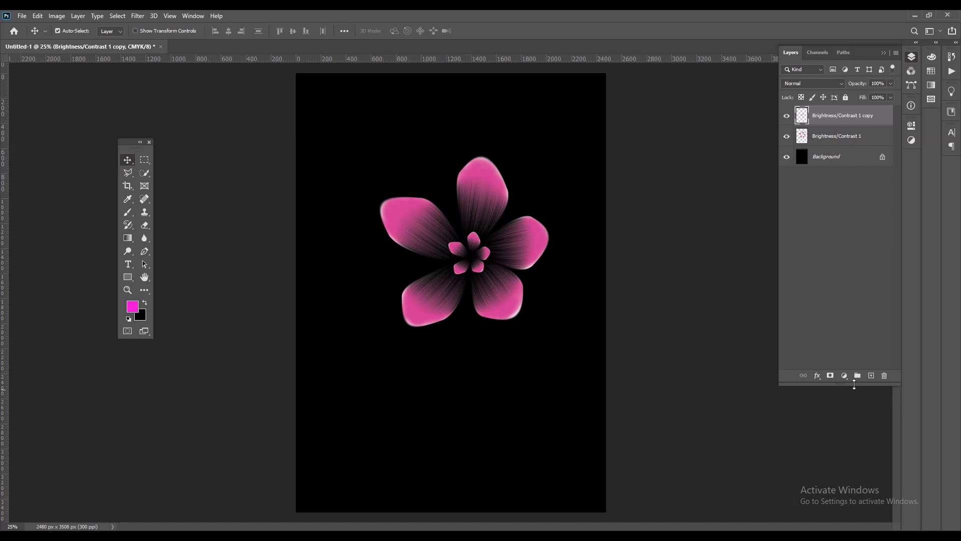
# Step: Recolour the small centre flower orange with a clipped Hue/Saturation adjustment at hue +92, and merge the adjustment into it
pyautogui.click(844, 376)
pyautogui.click(866, 283)
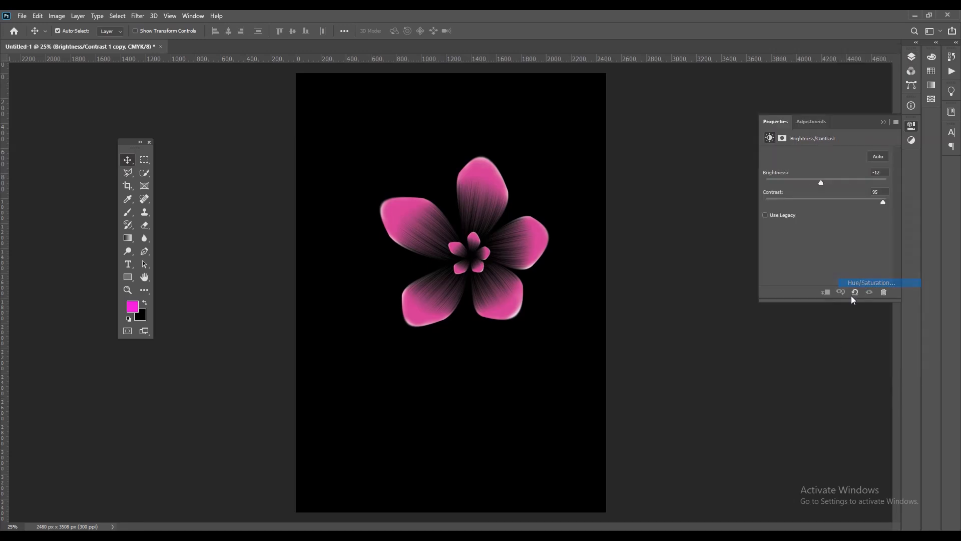
pyautogui.moveTo(826, 193); pyautogui.dragTo(866, 195)
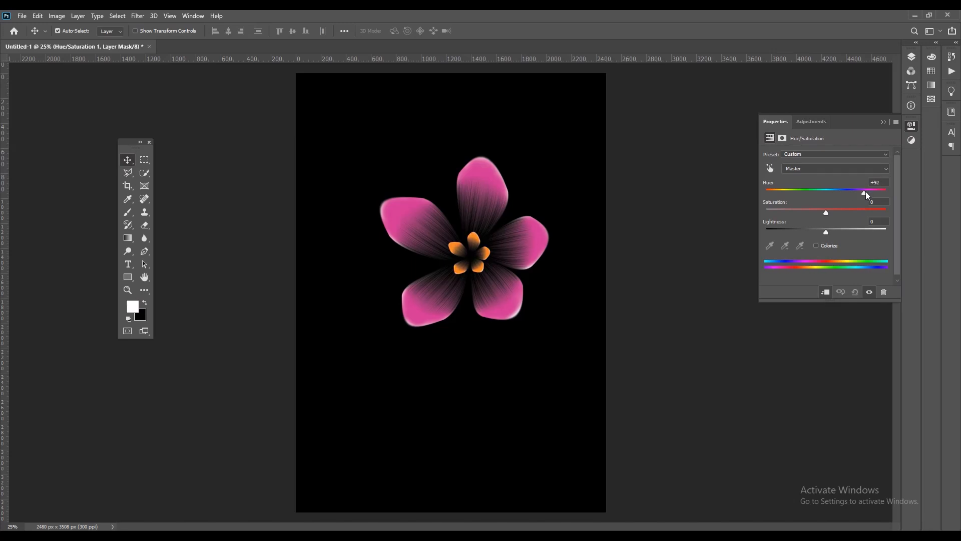
pyautogui.click(884, 123)
pyautogui.click(911, 56)
pyautogui.keyDown('shift'); pyautogui.click(868, 135); pyautogui.keyUp('shift')
pyautogui.rightClick(868, 124)
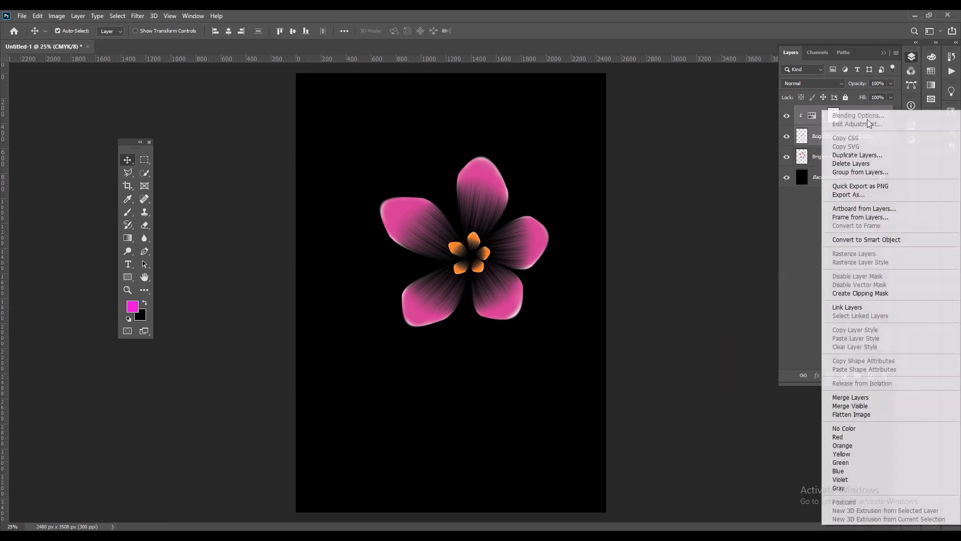
pyautogui.click(854, 398)
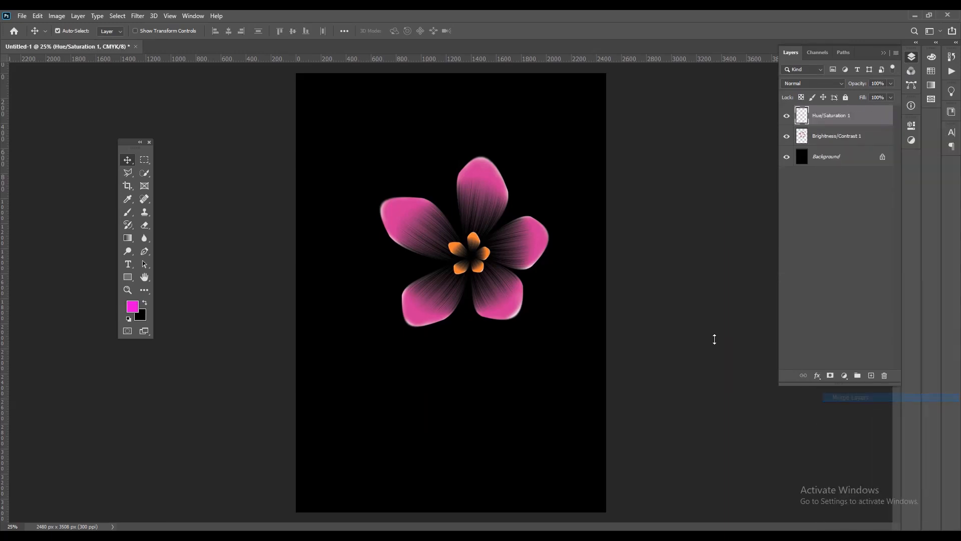
# Step: Merge the orange centre with the large pink flower layer and add a new empty layer above it
pyautogui.keyDown('ctrl'); pyautogui.click(843, 137); pyautogui.keyUp('ctrl')
pyautogui.rightClick(846, 117)
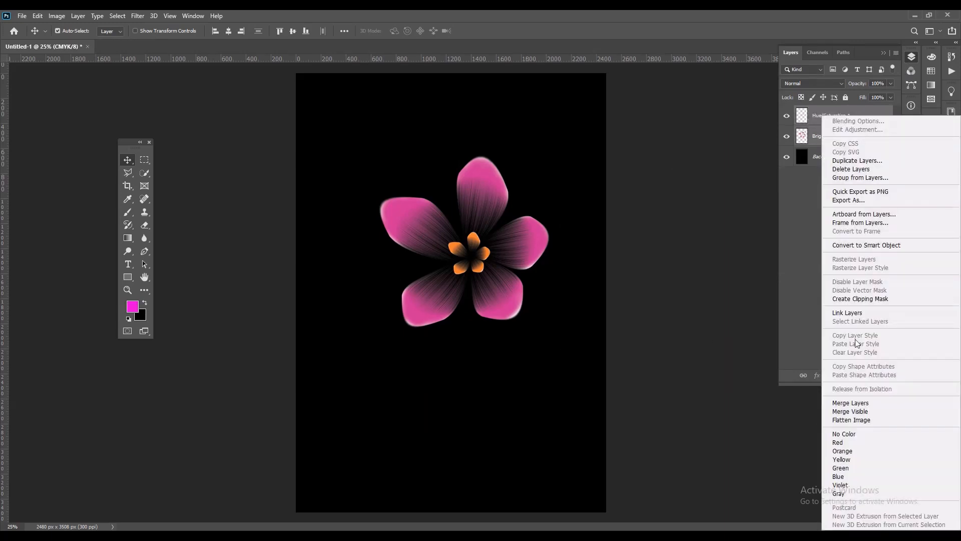
pyautogui.click(854, 404)
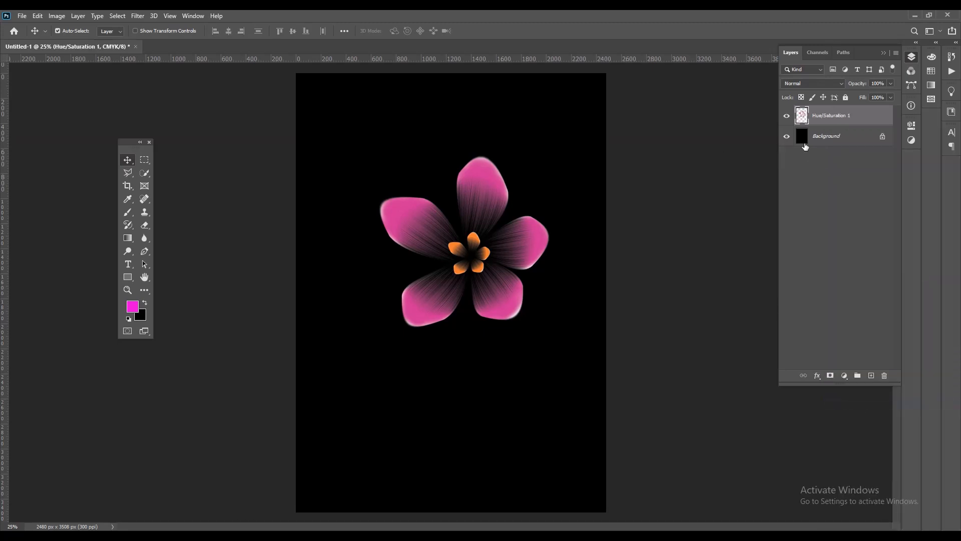
pyautogui.click(872, 376)
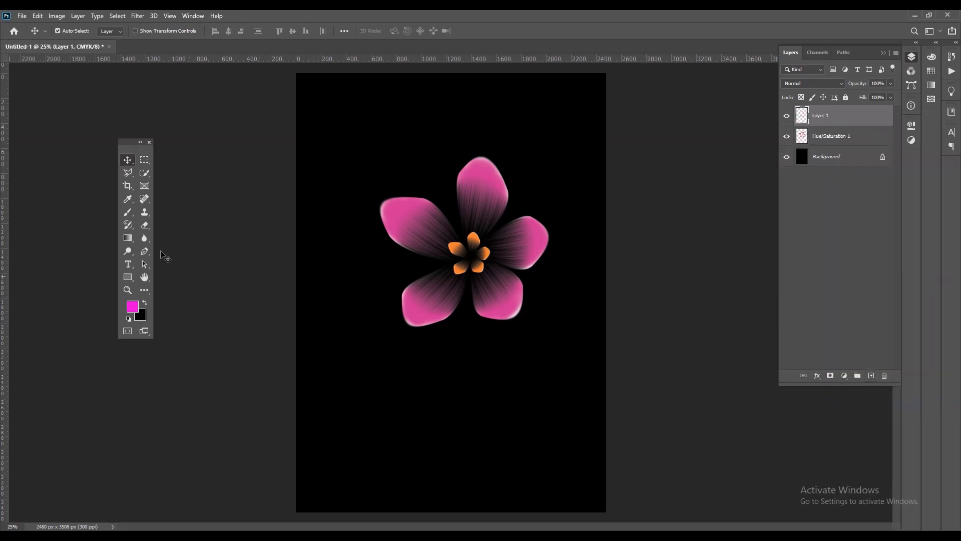
# Step: Draw four curved white stamen lines with the Pencil tool, fanning from the flower's centre over its upper-left petal
pyautogui.click(133, 215)
pyautogui.click(163, 223)
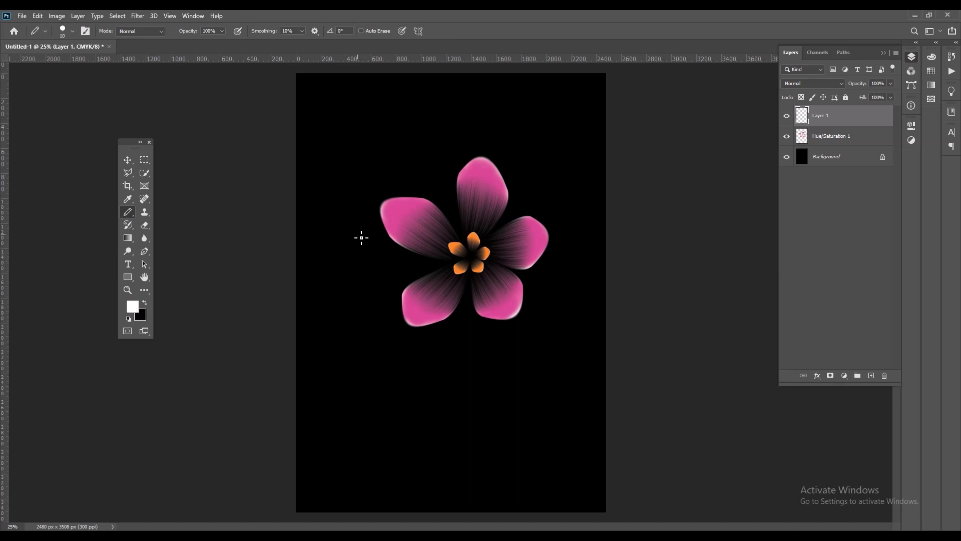
pyautogui.press(']')
pyautogui.press('[')
pyautogui.moveTo(409, 177)
pyautogui.mouseDown()
pyautogui.moveTo(473, 254)
pyautogui.moveTo(412, 181)
pyautogui.mouseUp()
pyautogui.hotkey('ctrl', 'z')
pyautogui.moveTo(473, 254)
pyautogui.mouseDown()
pyautogui.moveTo(418, 221)
pyautogui.moveTo(404, 230)
pyautogui.mouseUp()
pyautogui.moveTo(473, 253); pyautogui.dragTo(403, 242)
pyautogui.hotkey('ctrl', 'z')
pyautogui.hotkey('ctrl', 'z')
pyautogui.moveTo(473, 255); pyautogui.dragTo(402, 233)
pyautogui.moveTo(473, 254)
pyautogui.mouseDown()
pyautogui.moveTo(433, 195)
pyautogui.moveTo(477, 256)
pyautogui.moveTo(430, 206)
pyautogui.moveTo(476, 250)
pyautogui.moveTo(399, 213)
pyautogui.mouseUp()
pyautogui.hotkey('ctrl', 'z')
pyautogui.hotkey('ctrl', 'z')
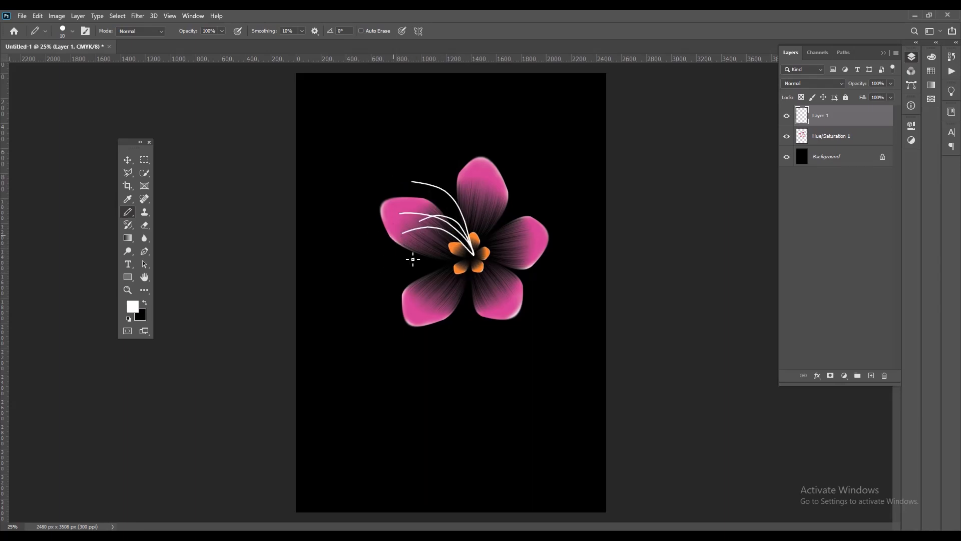
# Step: Move the stamen lines about 24 px left and 16 px down so their base meets the flower's centre
pyautogui.click(127, 159)
pyautogui.click(666, 215)
pyautogui.click(841, 116)
pyautogui.hotkey('ctrl', 't')
pyautogui.moveTo(469, 232); pyautogui.dragTo(466, 234)
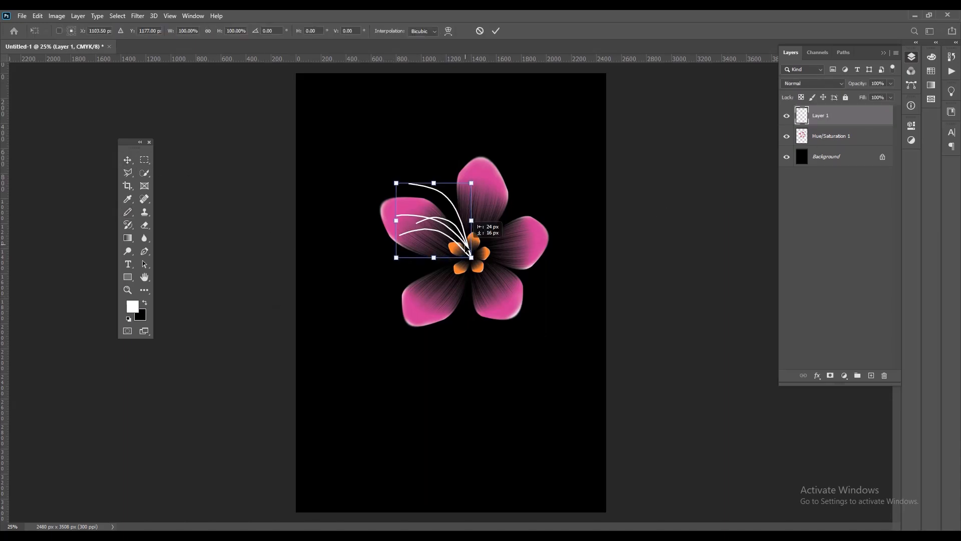
pyautogui.press('Return')
# Step: Place a small white circle on the tip of each of the four stamen lines using the Ellipse tool
pyautogui.rightClick(129, 278)
pyautogui.click(163, 295)
pyautogui.hotkey('ctrl', '+')
pyautogui.hotkey('ctrl', '+')
pyautogui.hotkey('ctrl', '+')
pyautogui.hotkey('ctrl', '+')
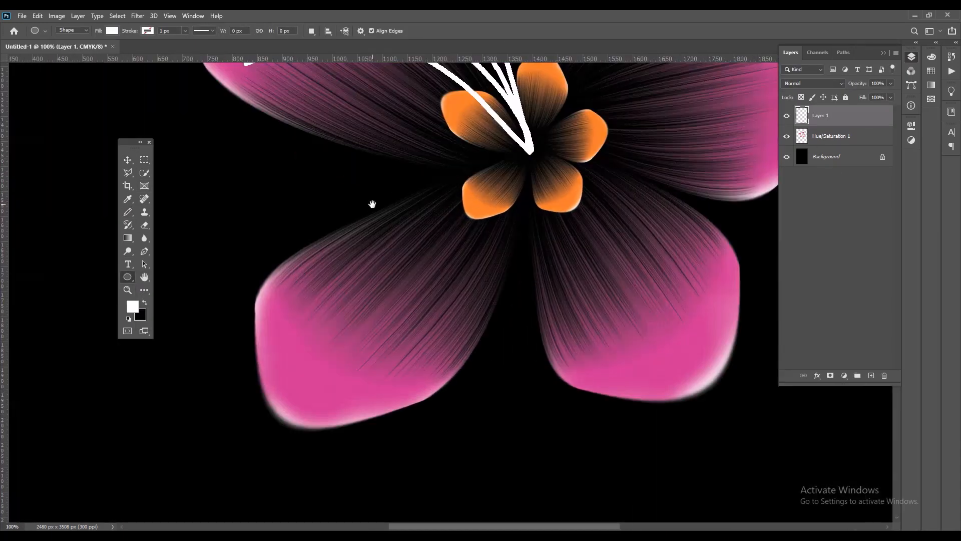
pyautogui.moveTo(371, 206); pyautogui.dragTo(406, 521)
pyautogui.moveTo(292, 176)
pyautogui.mouseDown()
pyautogui.moveTo(315, 198)
pyautogui.moveTo(301, 194)
pyautogui.moveTo(297, 317)
pyautogui.moveTo(258, 324)
pyautogui.moveTo(333, 356)
pyautogui.moveTo(265, 395)
pyautogui.moveTo(277, 395)
pyautogui.mouseUp()
# Step: Merge the stamen lines and their tip circles with the flower layer, and add a new empty layer above it
pyautogui.click(127, 159)
pyautogui.keyDown('ctrl'); pyautogui.click(456, 153); pyautogui.keyUp('ctrl')
pyautogui.hotkey('ctrl', '-')
pyautogui.hotkey('ctrl', '-')
pyautogui.hotkey('ctrl', '-')
pyautogui.hotkey('ctrl', '-')
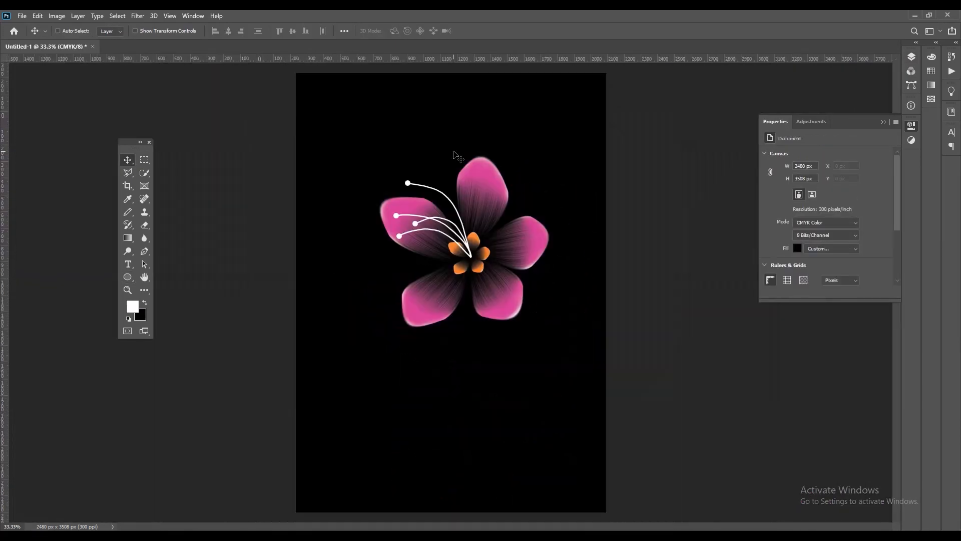
pyautogui.hotkey('ctrl', 'e')
pyautogui.click(911, 57)
pyautogui.click(871, 375)
# Step: Draw a thin curved white stem with the Pencil tool from the flower's centre down towards the canvas's lower edge
pyautogui.hotkey('ctrl', '-')
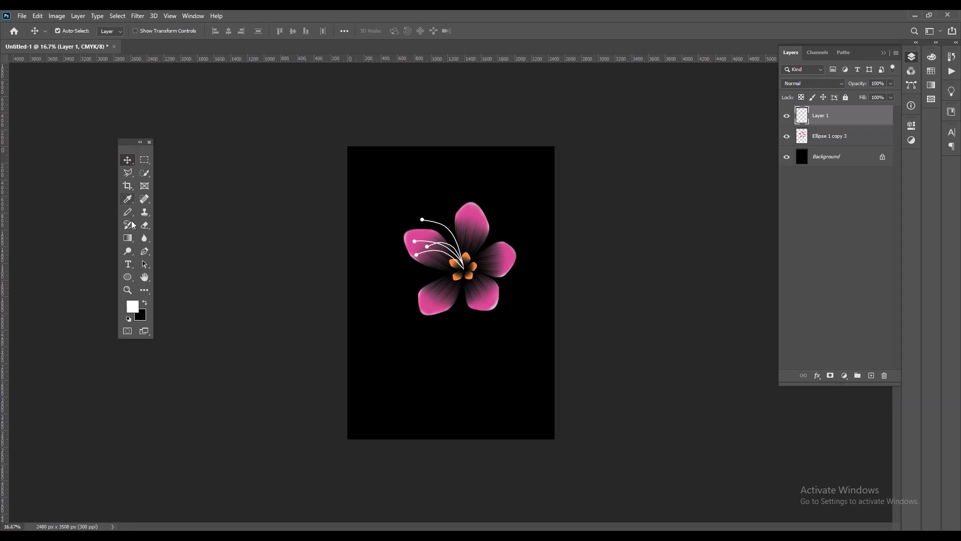
pyautogui.click(127, 211)
pyautogui.moveTo(474, 278); pyautogui.dragTo(525, 406)
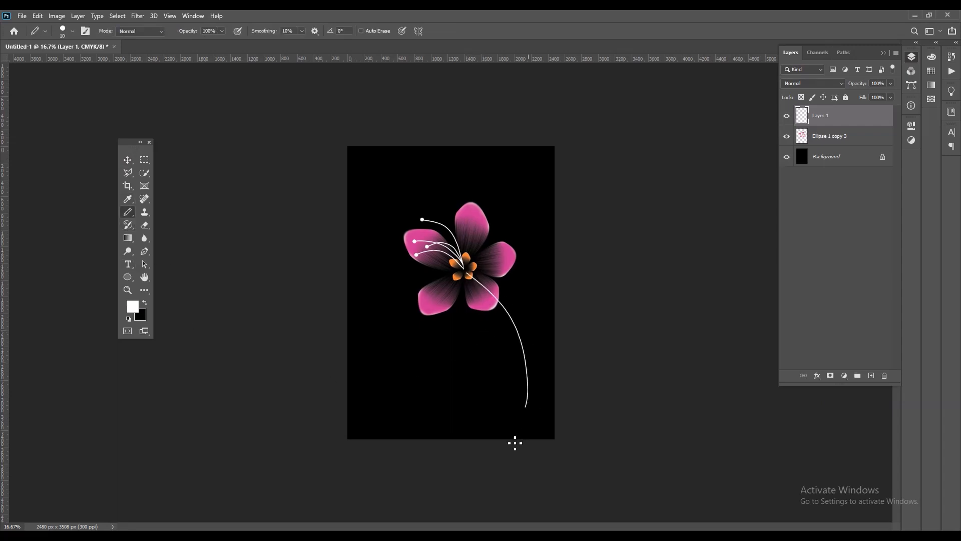
pyautogui.hotkey('ctrl', 'z')
pyautogui.moveTo(468, 272); pyautogui.dragTo(491, 441)
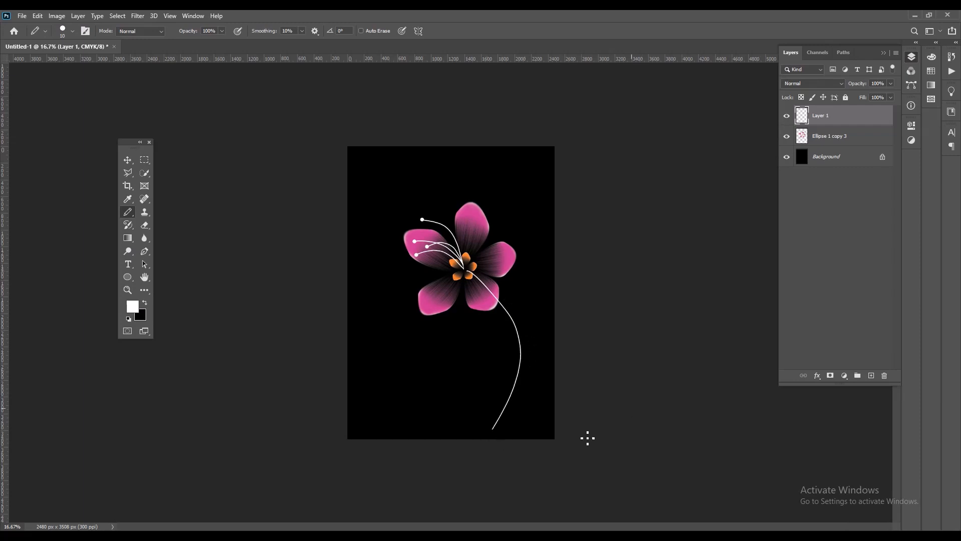
# Step: Move the stem slightly down and right so its lower end reaches the canvas's bottom edge
pyautogui.click(127, 160)
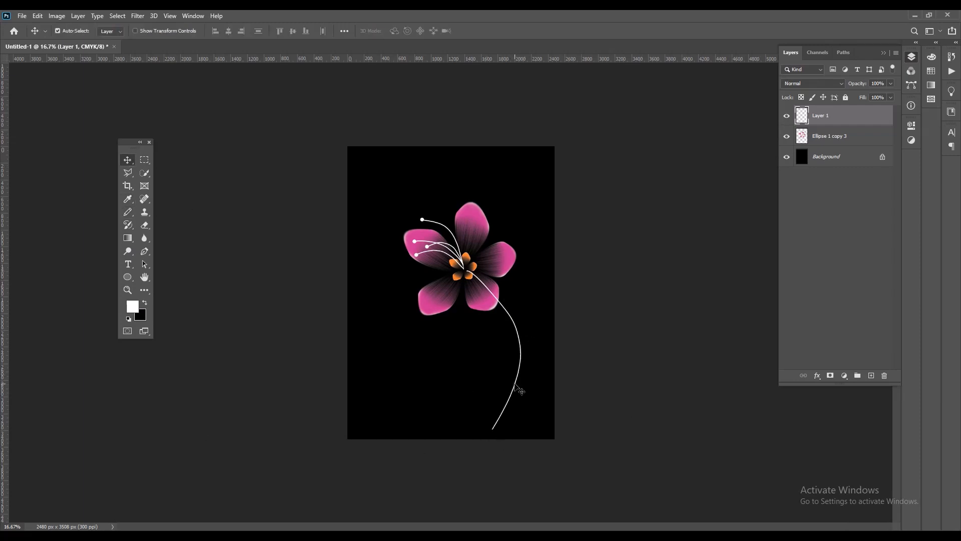
pyautogui.moveTo(515, 383); pyautogui.dragTo(515, 394)
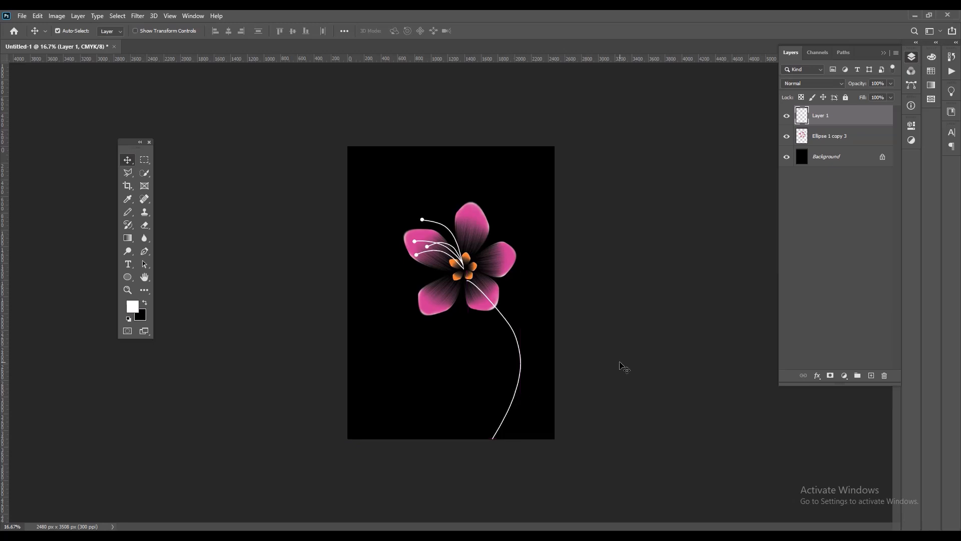
pyautogui.moveTo(512, 329); pyautogui.dragTo(516, 328)
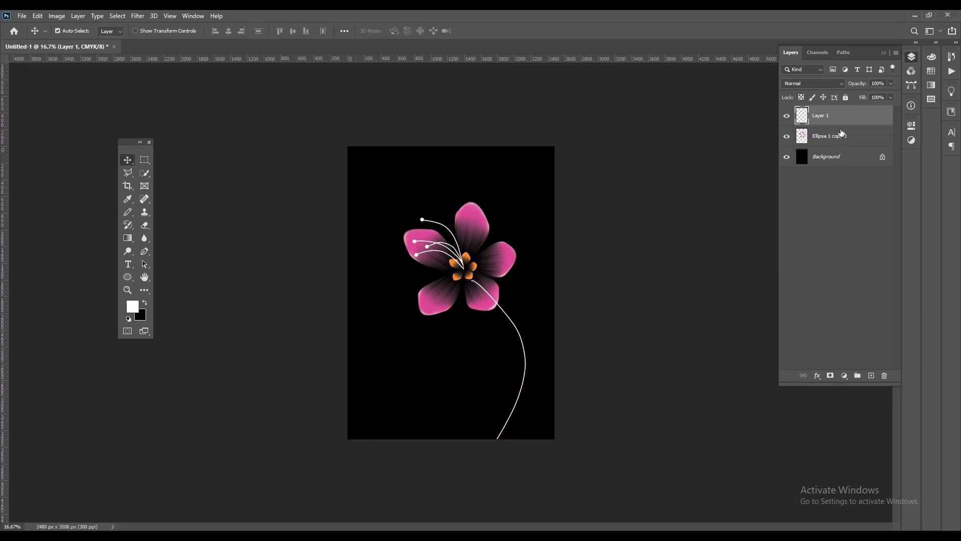
# Step: Place the stem layer below the flower layer and erase the part of the stem showing through the lower-right petal
pyautogui.moveTo(843, 122); pyautogui.dragTo(840, 144)
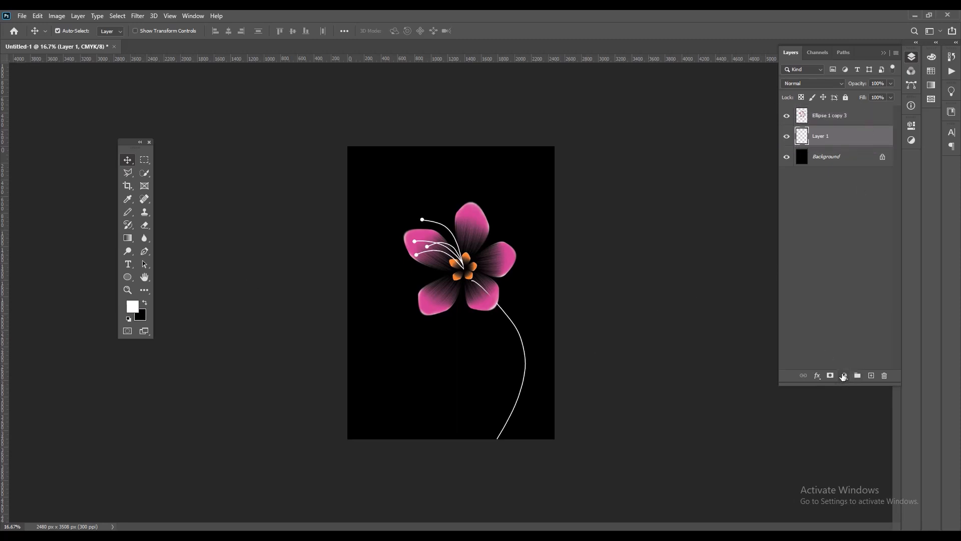
pyautogui.click(145, 225)
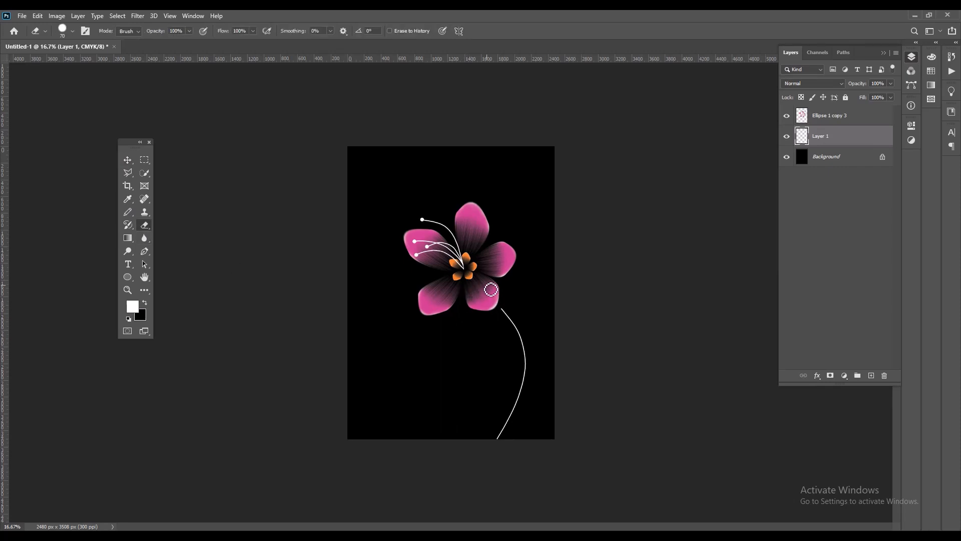
pyautogui.moveTo(498, 298)
pyautogui.mouseDown()
pyautogui.moveTo(472, 282)
pyautogui.moveTo(500, 301)
pyautogui.mouseUp()
pyautogui.click(133, 163)
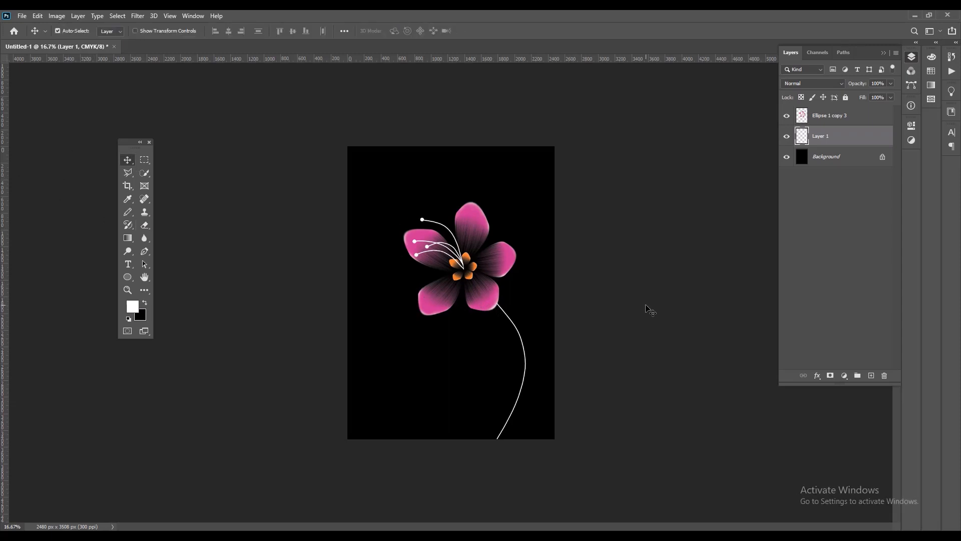
pyautogui.click(647, 313)
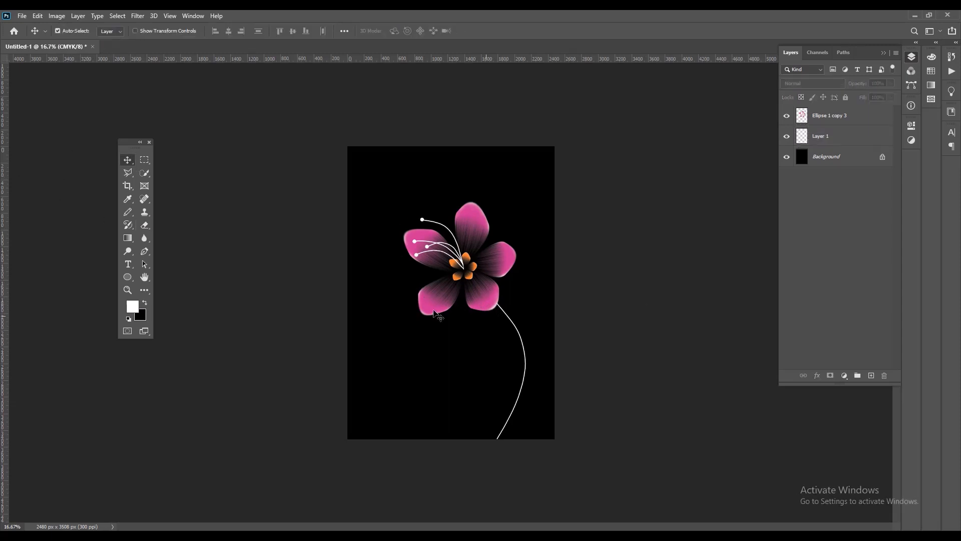
# Step: Thicken the stem with a white outside Stroke layer style, 5 px in size
pyautogui.click(829, 142)
pyautogui.rightClick(848, 139)
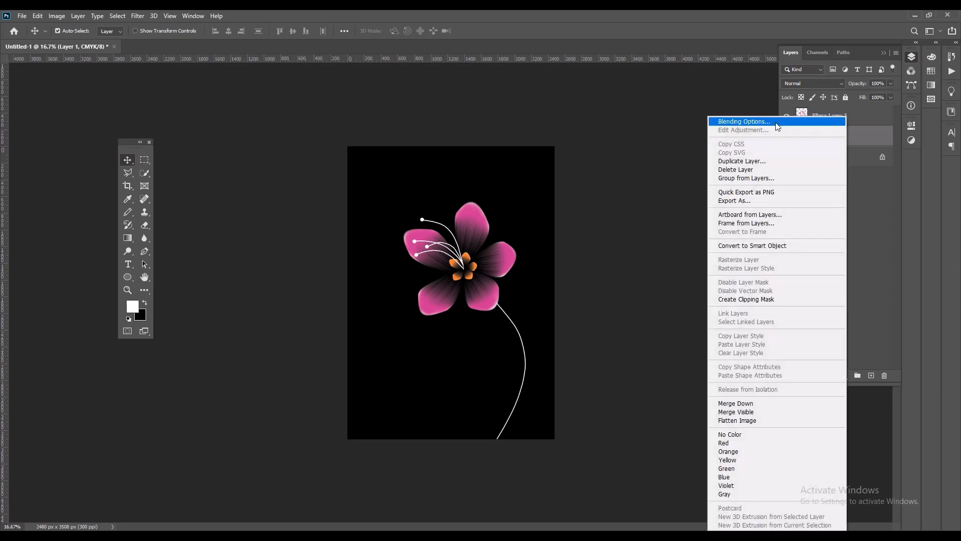
pyautogui.press('Escape')
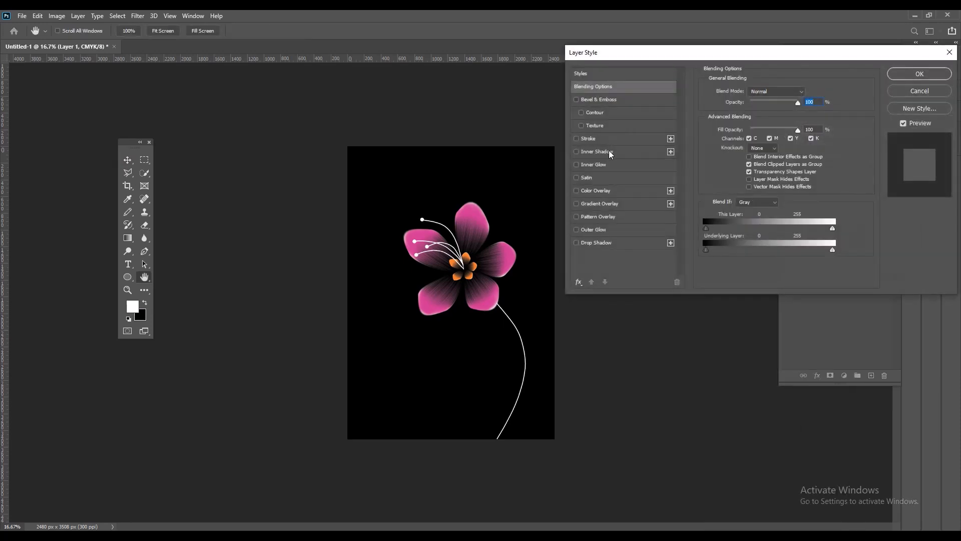
pyautogui.click(588, 139)
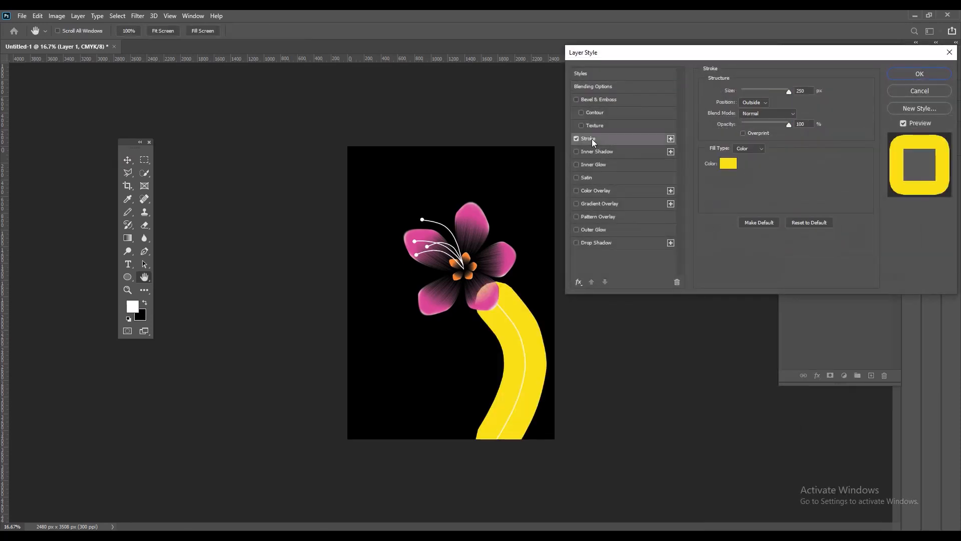
pyautogui.click(727, 165)
pyautogui.click(696, 271)
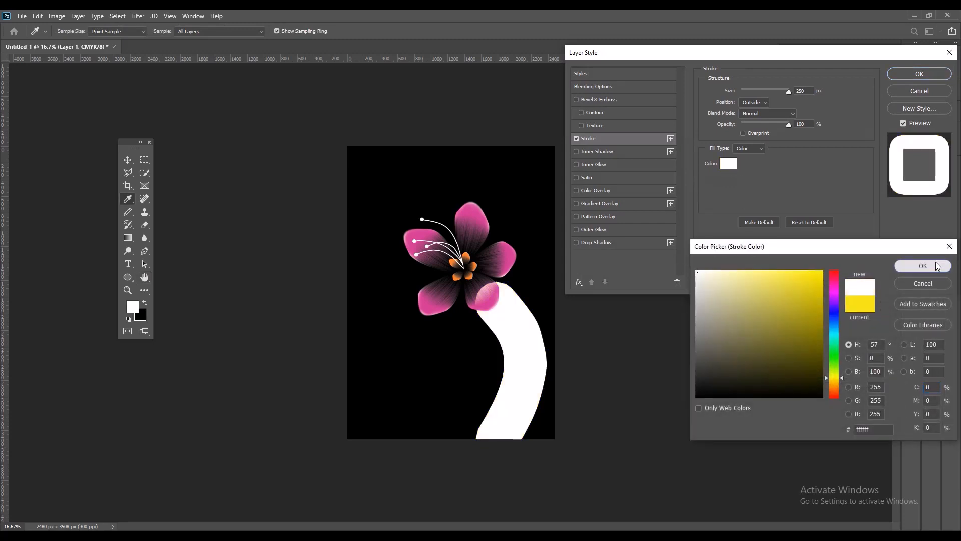
pyautogui.click(938, 266)
pyautogui.moveTo(790, 92); pyautogui.dragTo(744, 96)
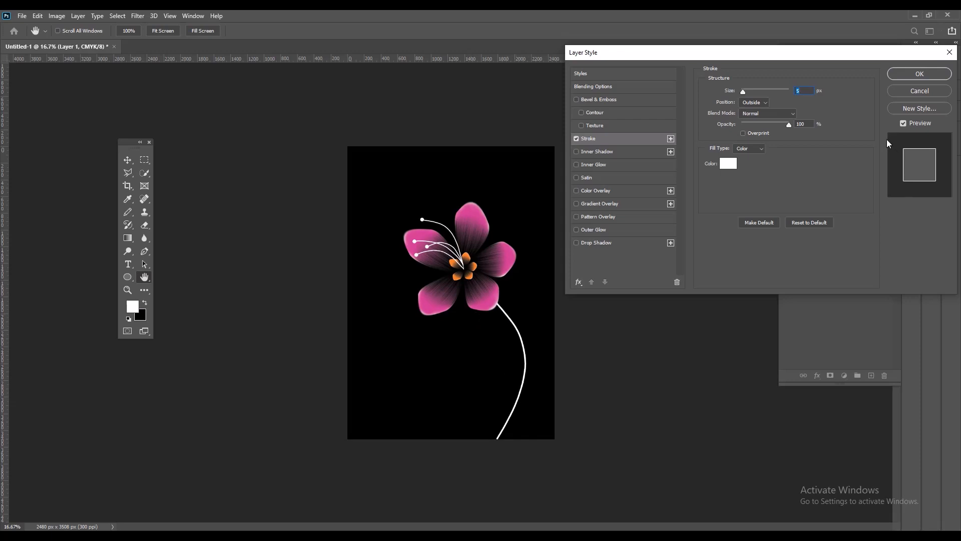
pyautogui.click(916, 74)
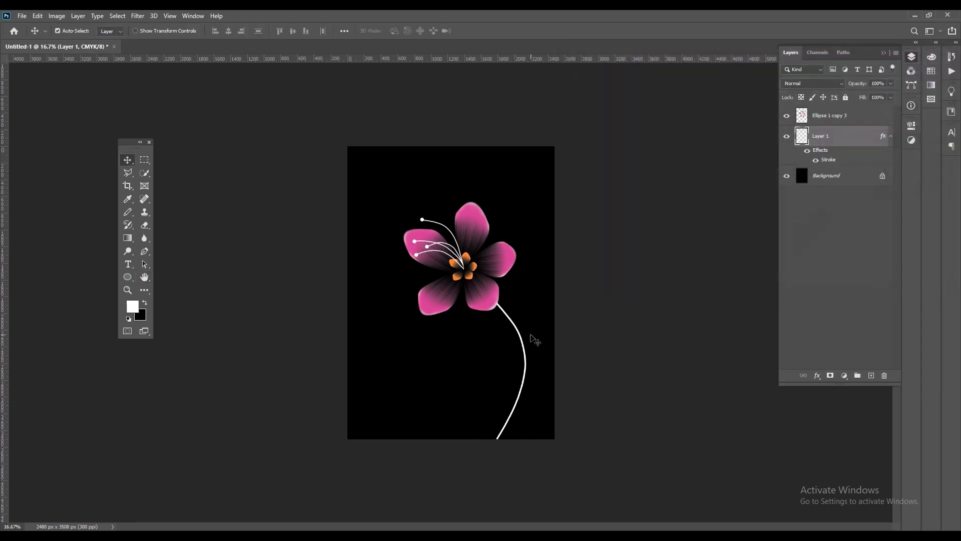
# Step: Rasterize the stem's layer style and merge the stem layer with the flower layer
pyautogui.rightClick(835, 147)
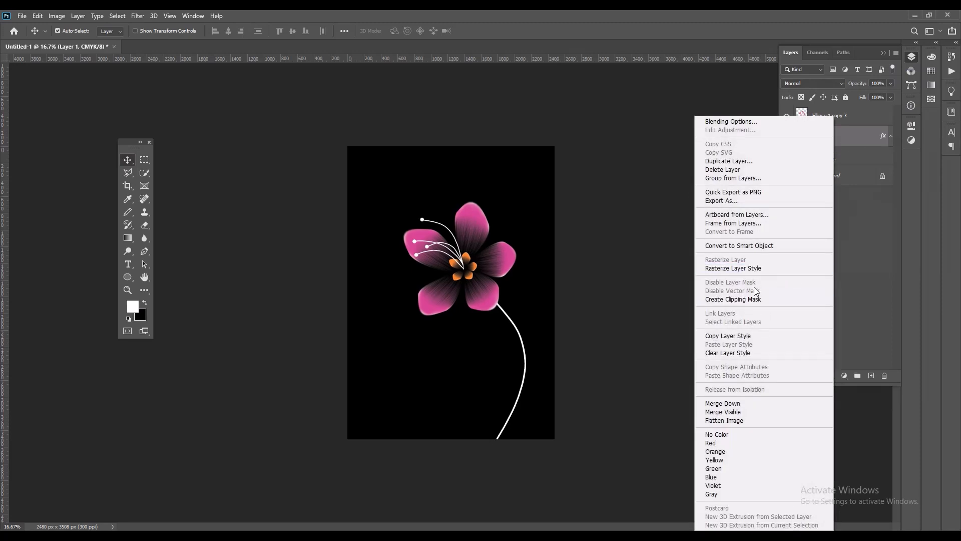
pyautogui.click(750, 272)
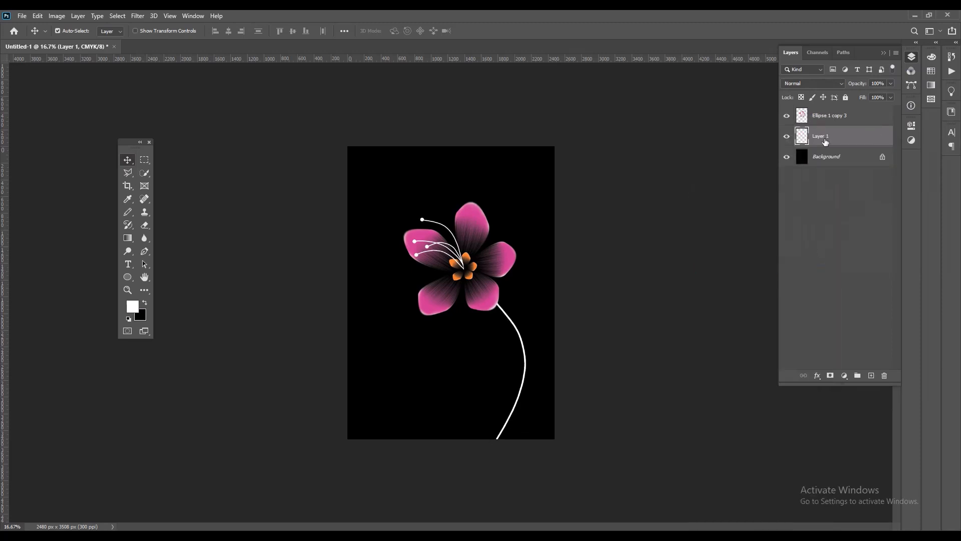
pyautogui.keyDown('ctrl'); pyautogui.click(827, 120); pyautogui.keyUp('ctrl')
pyautogui.rightClick(831, 118)
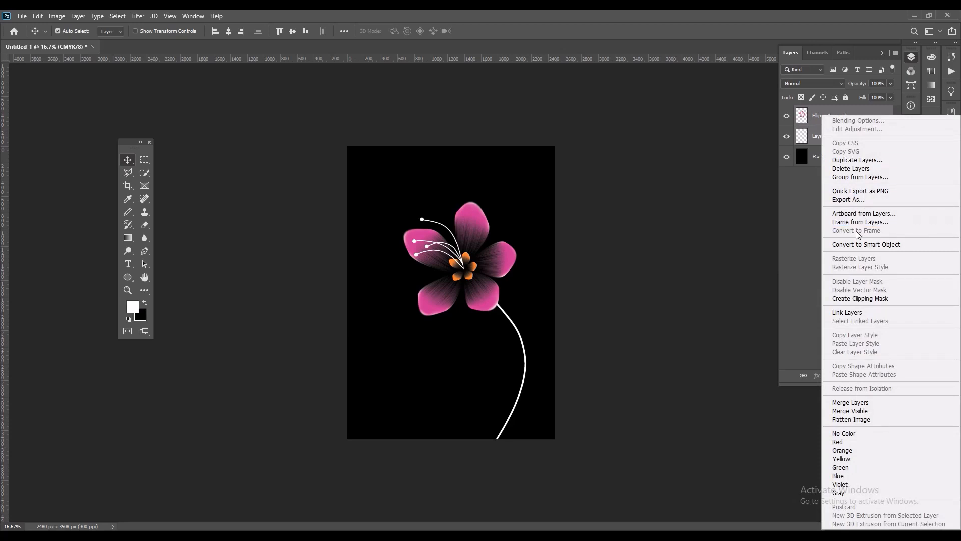
pyautogui.click(862, 403)
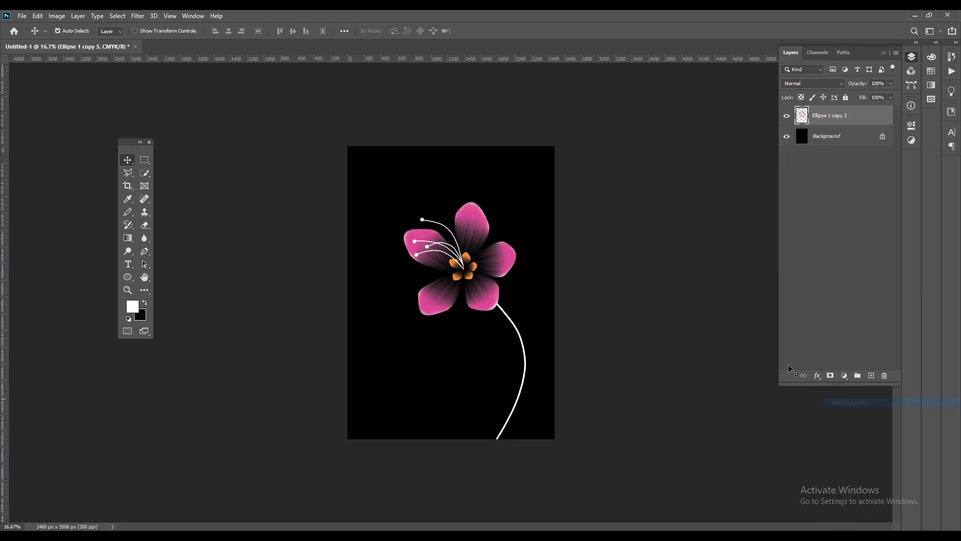
# Step: Duplicate the flower with its stem and scale the copy to 54.23% at the canvas's lower right, below the large flower
pyautogui.click(144, 159)
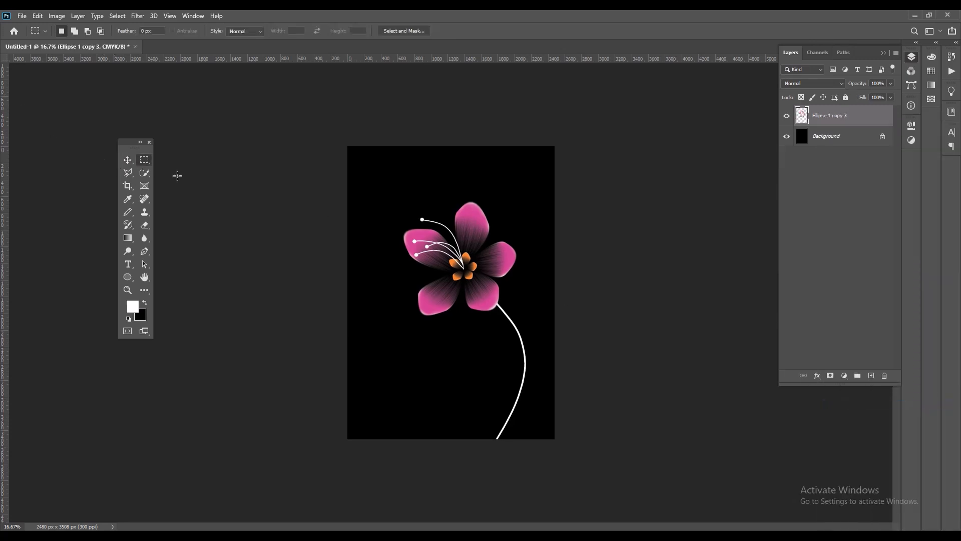
pyautogui.click(127, 160)
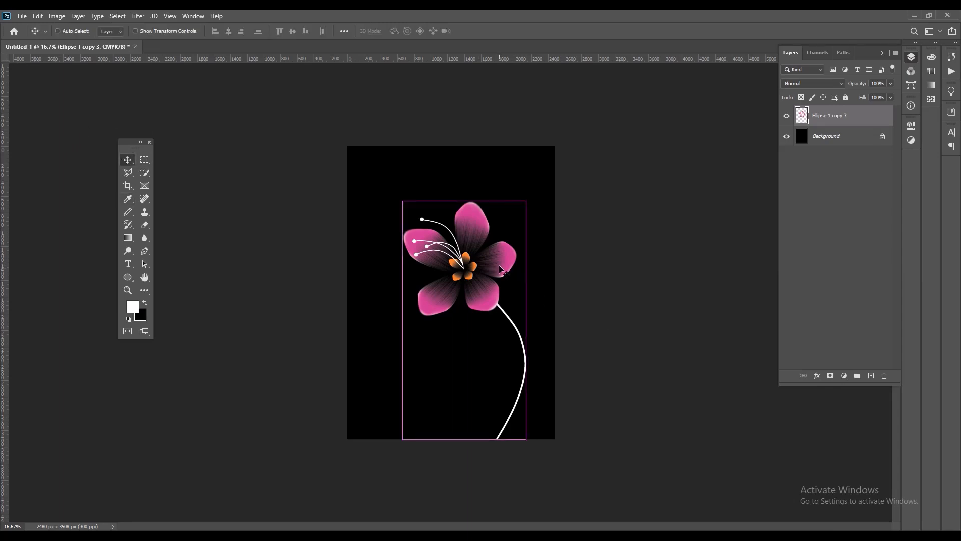
pyautogui.hotkey('ctrl', 'j')
pyautogui.hotkey('ctrl', 't')
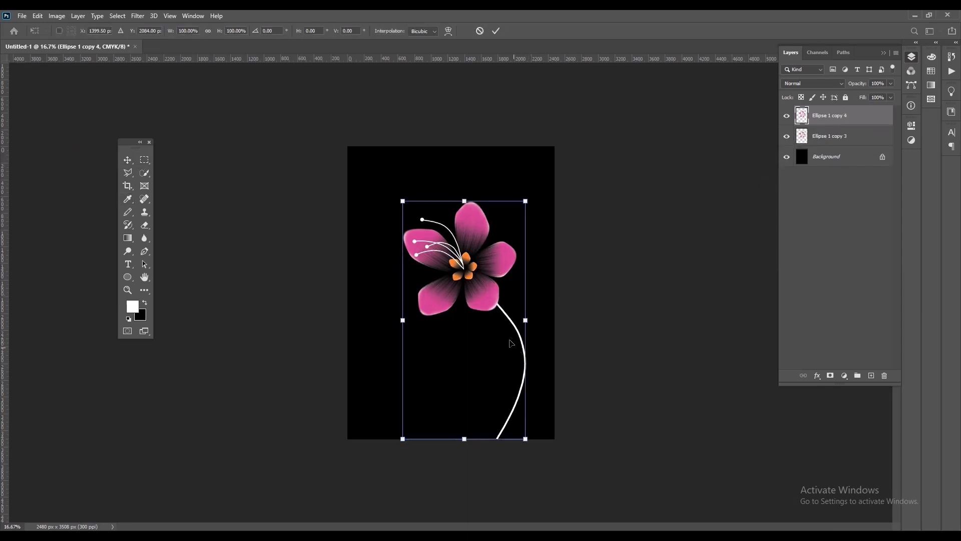
pyautogui.moveTo(401, 199); pyautogui.dragTo(437, 317)
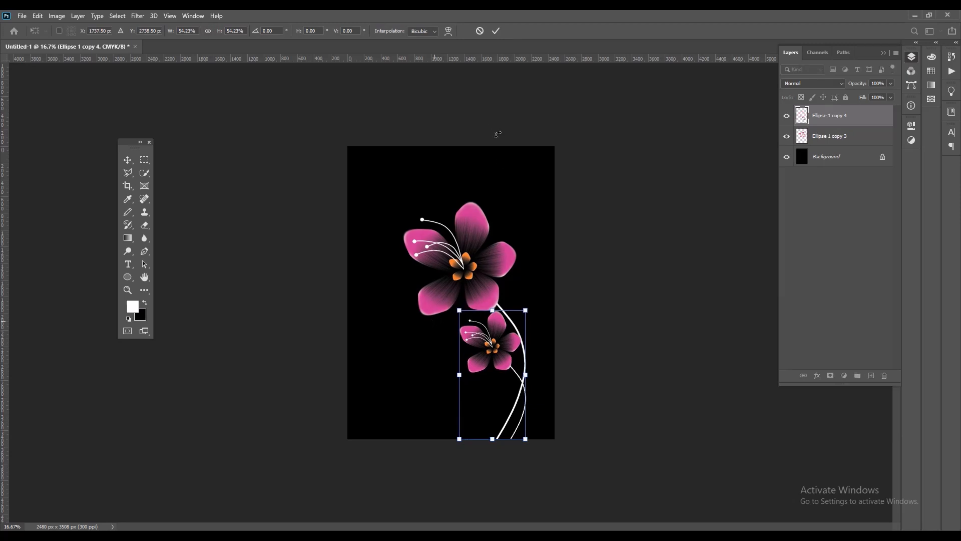
pyautogui.click(496, 31)
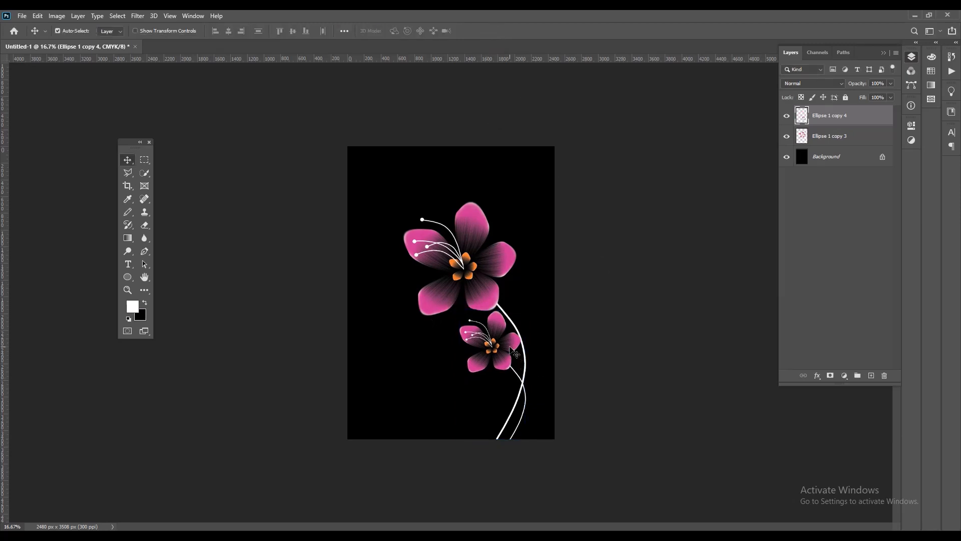
# Step: Nudge the small flower copy about 30 px to the left
pyautogui.moveTo(509, 346)
pyautogui.mouseDown()
pyautogui.moveTo(501, 346)
pyautogui.moveTo(509, 347)
pyautogui.mouseUp()
pyautogui.hotkey('shift', 'Left')
pyautogui.hotkey('shift', 'Left')
pyautogui.hotkey('shift', 'Left')
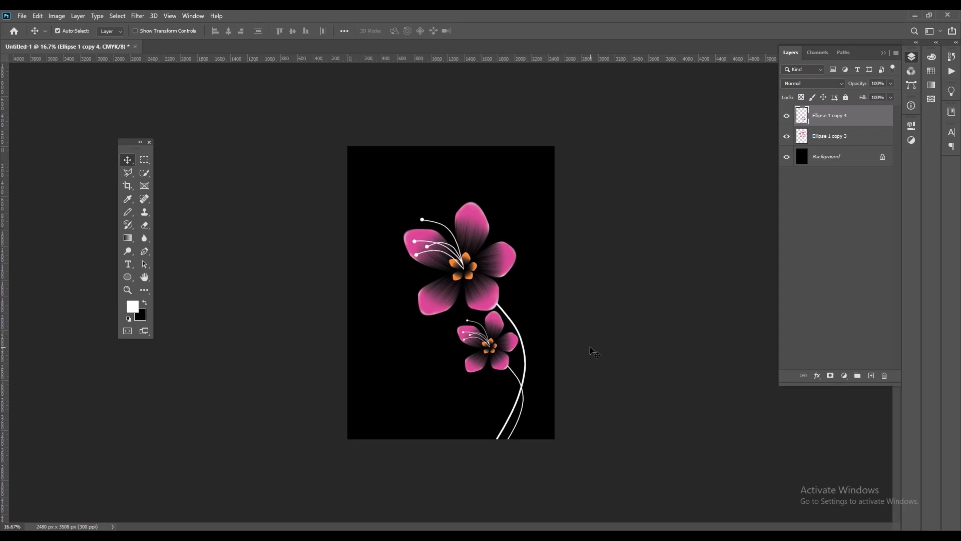
# Step: Shift both flowers with their stems together towards the canvas's right edge and deselect them
pyautogui.keyDown('ctrl'); pyautogui.click(835, 138); pyautogui.keyUp('ctrl')
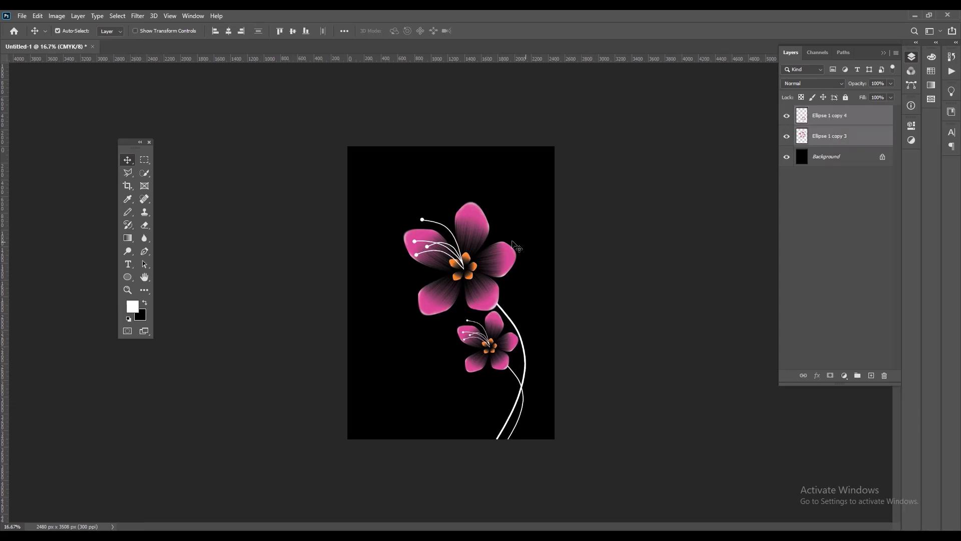
pyautogui.moveTo(474, 263); pyautogui.dragTo(495, 263)
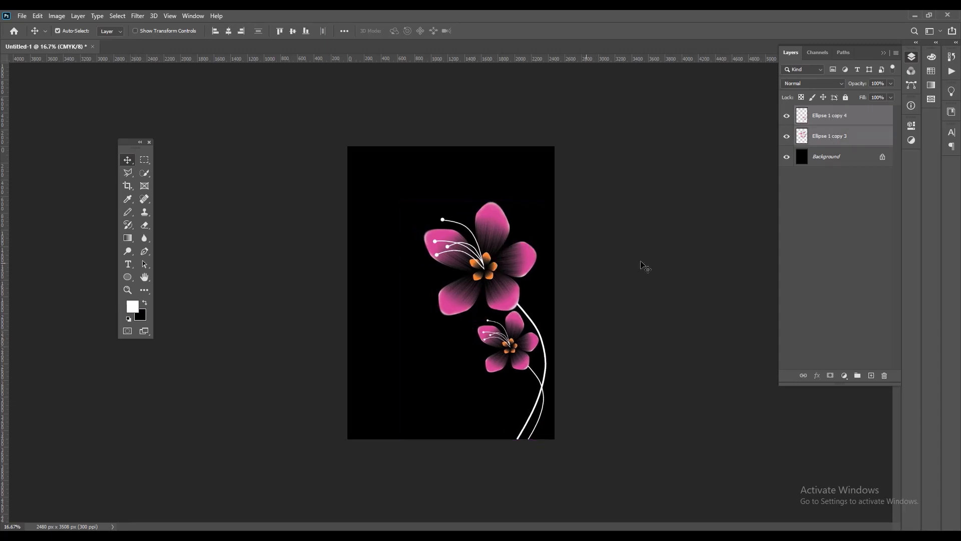
pyautogui.click(659, 256)
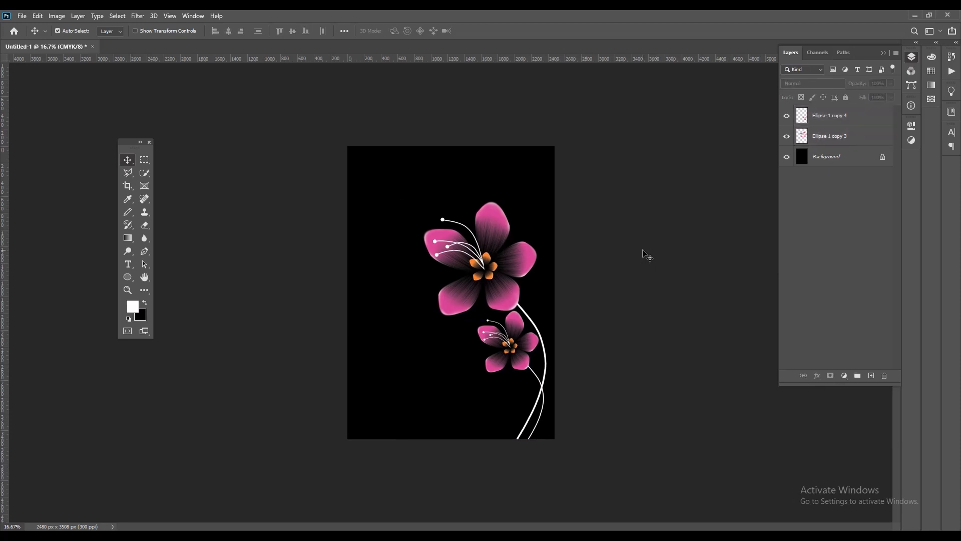
pyautogui.hotkey('ctrl', '+')
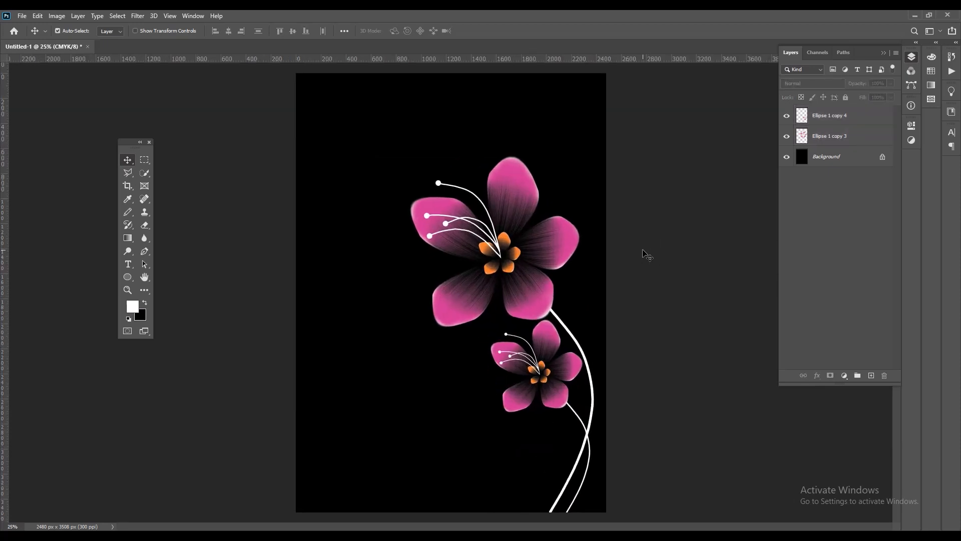